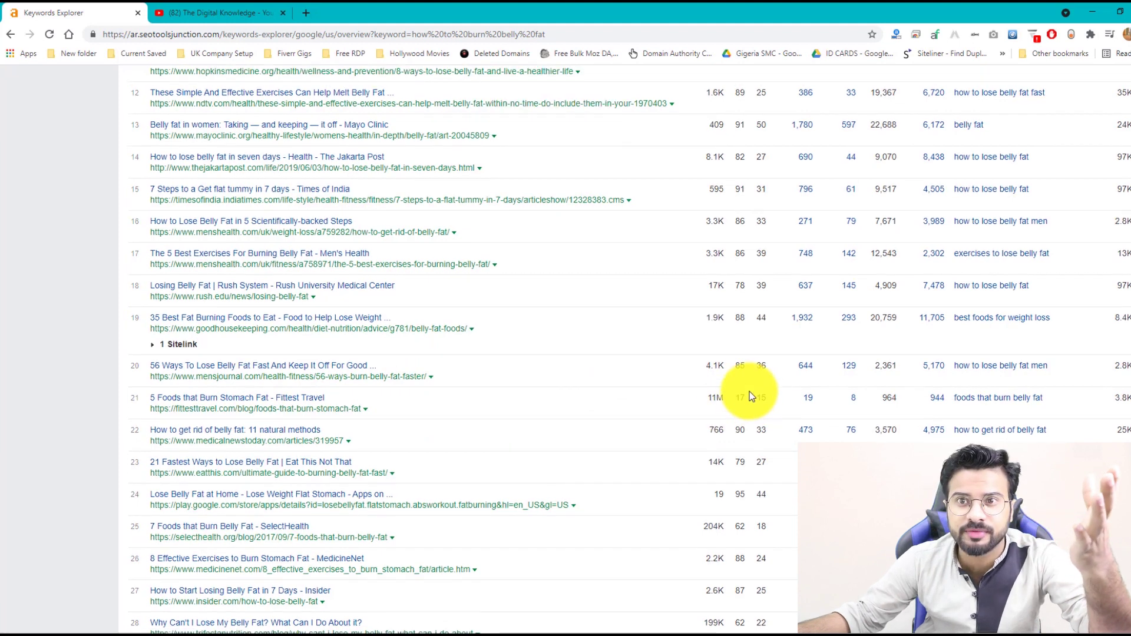
Review the SERP results, keyword ideas by search volume and keyword metrics in the overview for "how to burn belly fat"
scroll(752, 398, "up", 4)
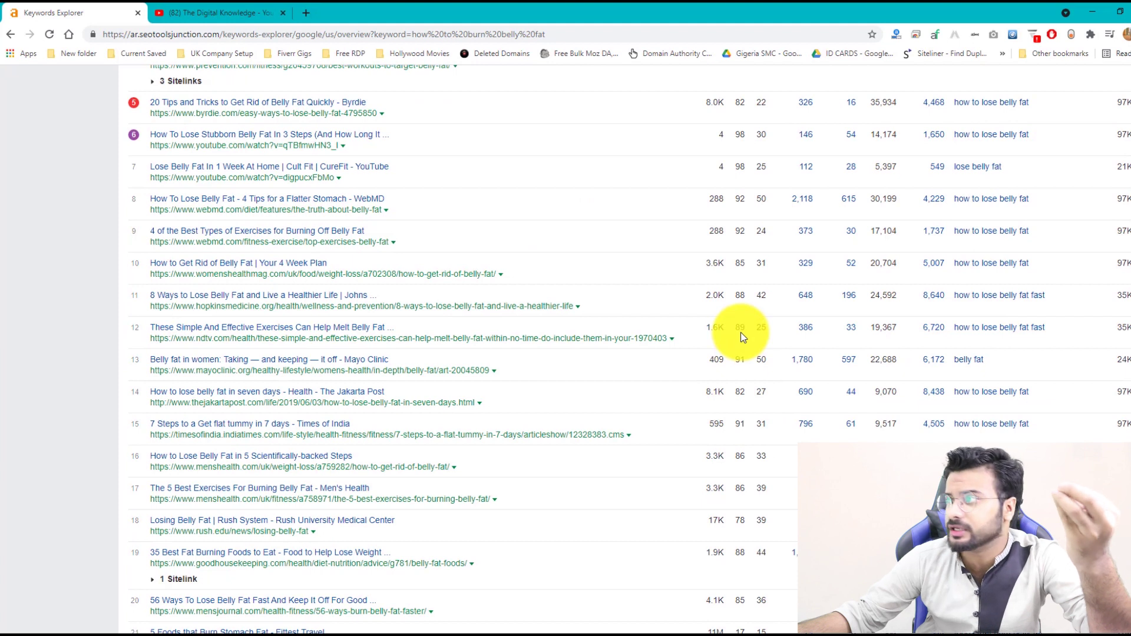
scroll(732, 341, "up", 15)
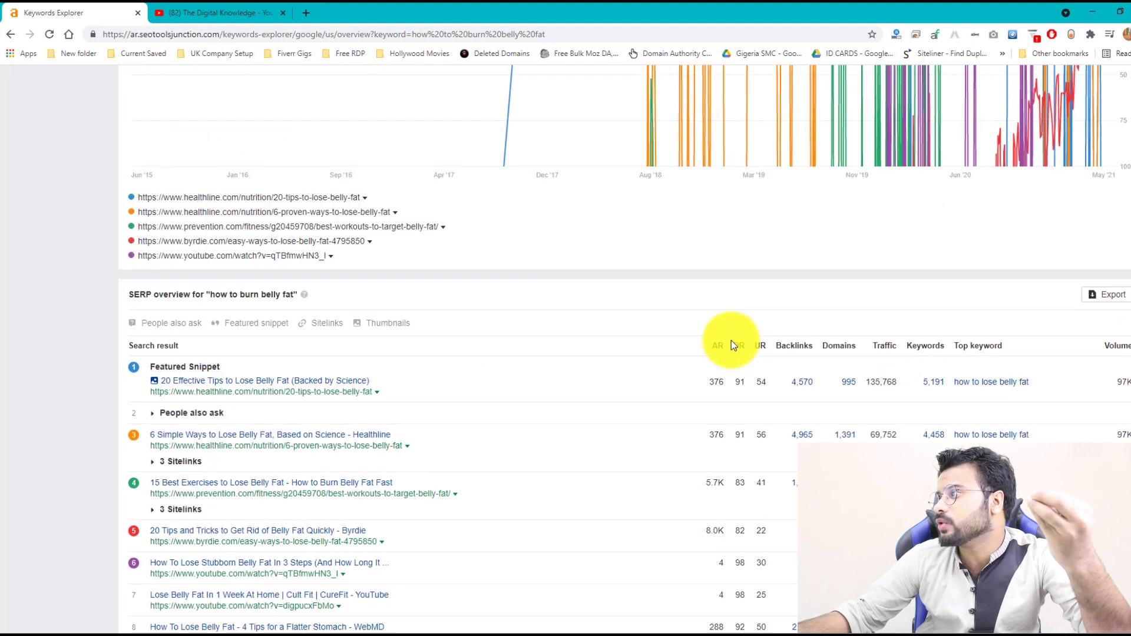
scroll(731, 341, "down", 2)
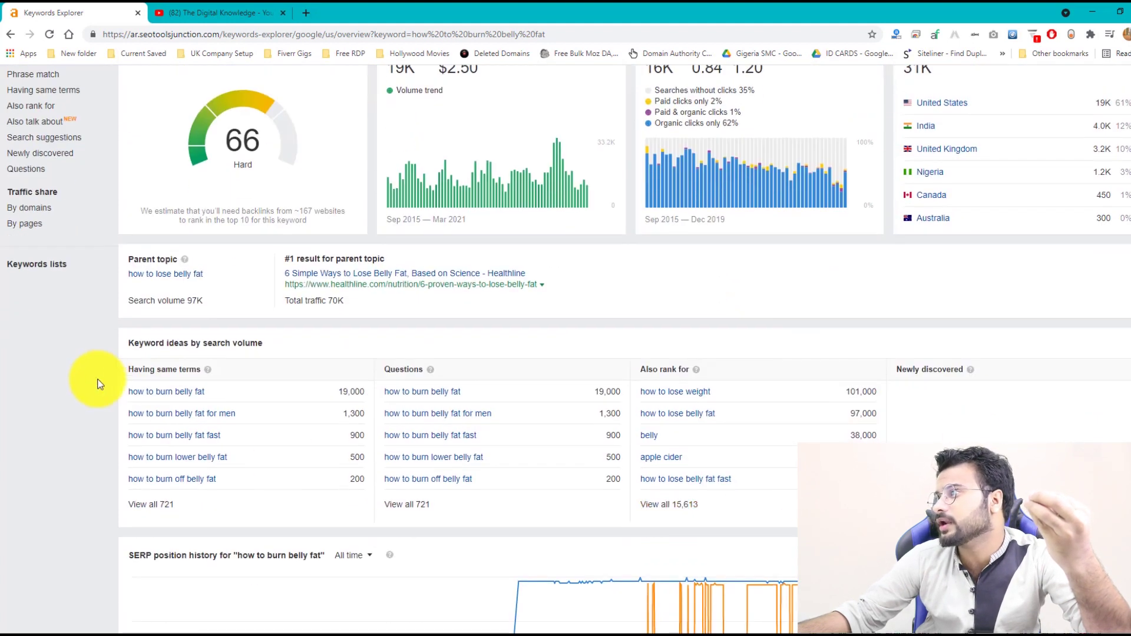
left_click_drag(639, 388, 819, 495)
left_click(796, 489)
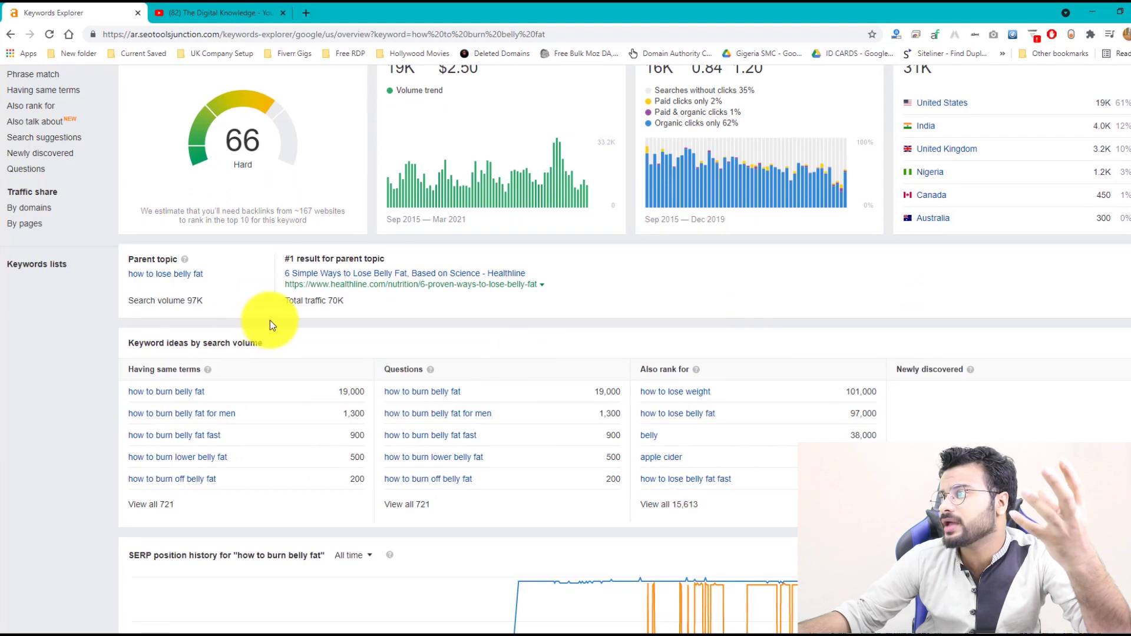
left_click(268, 321)
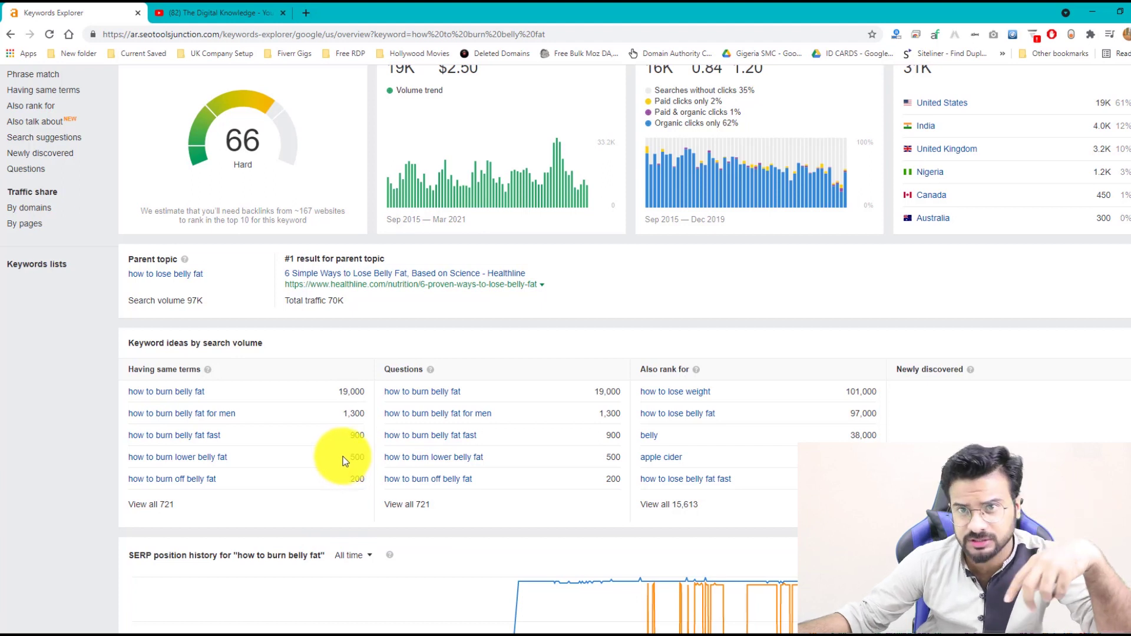
scroll(346, 450, "up", 1)
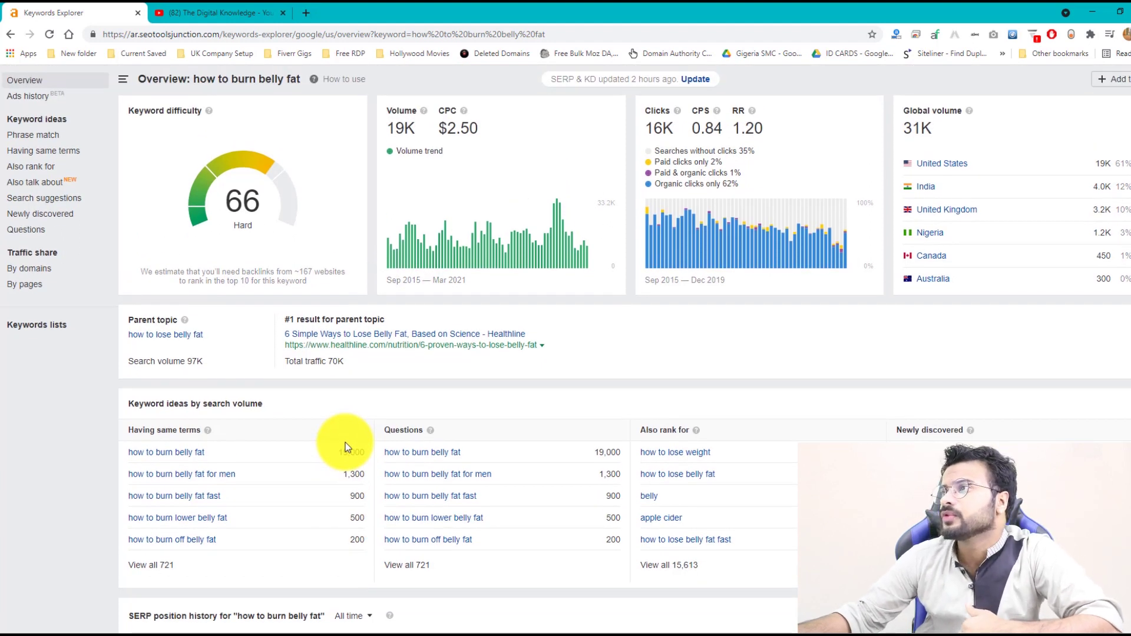
scroll(345, 443, "up", 1)
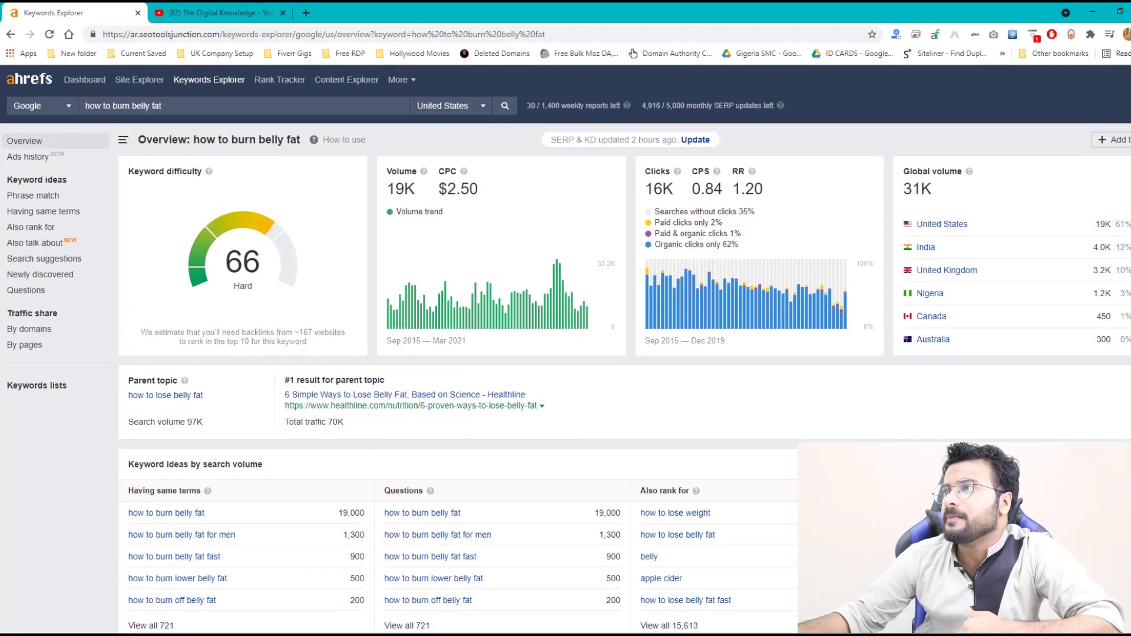
Open the Phrase match keyword ideas for "how to burn belly fat"
left_click(46, 210)
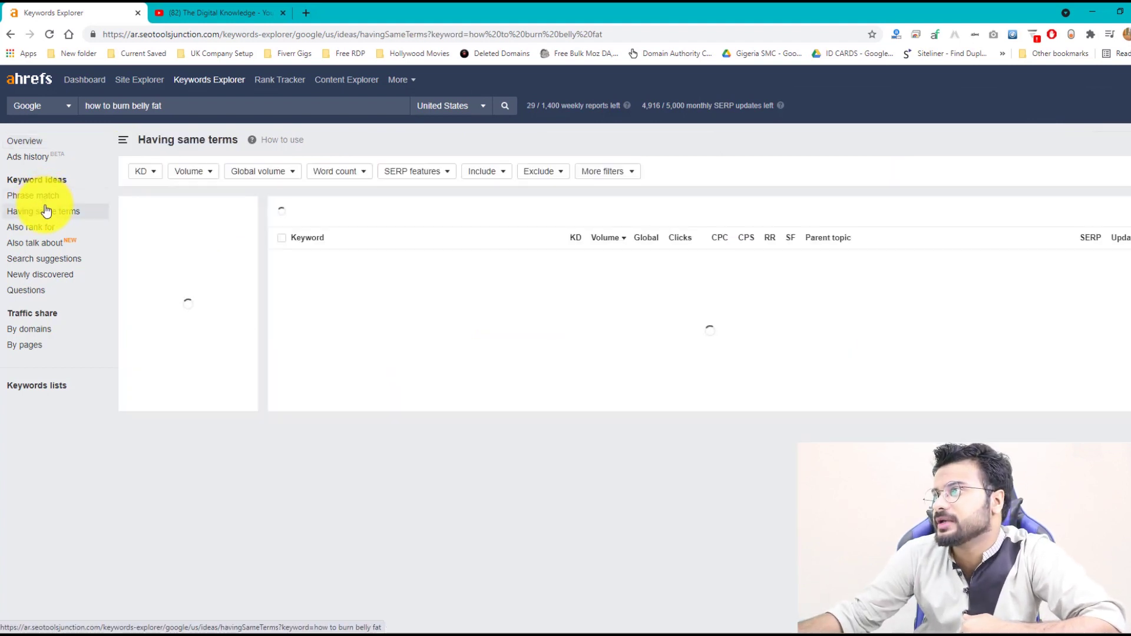
left_click(49, 202)
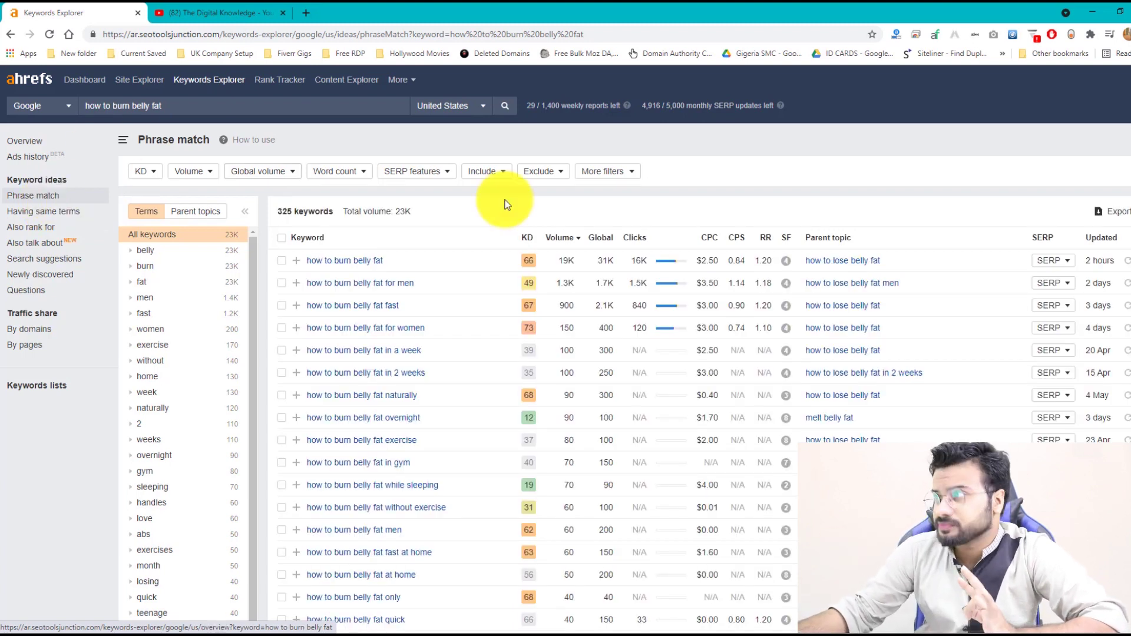
Try limiting the phrase match keywords to a maximum search volume of 20, look through the list and remove that filter
left_click(201, 171)
left_click(268, 195)
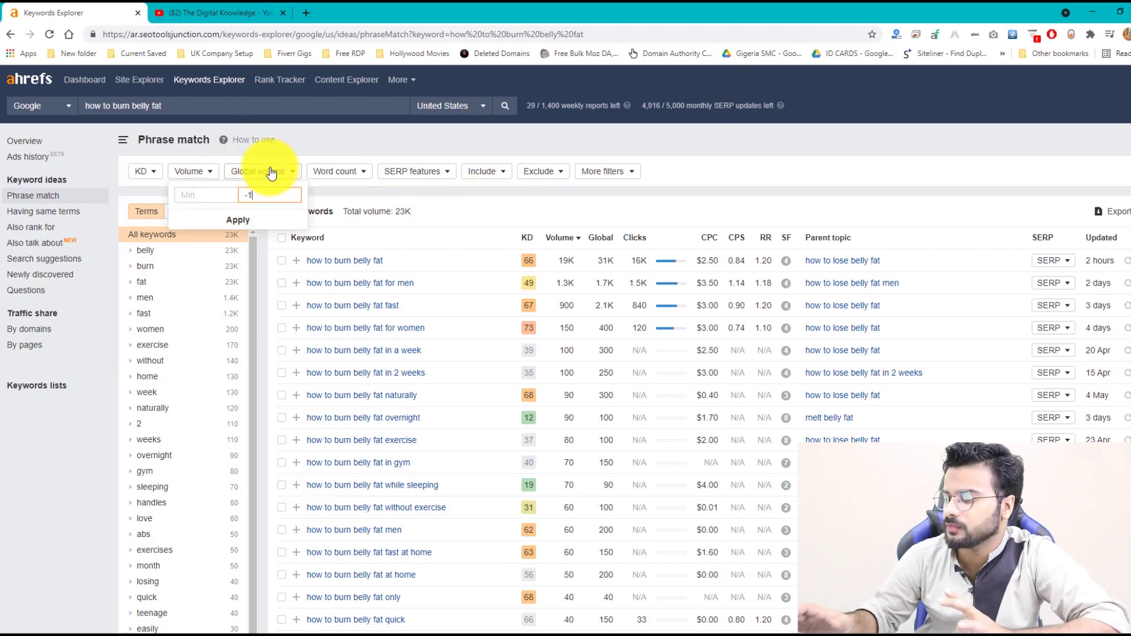
type("20")
left_click(267, 221)
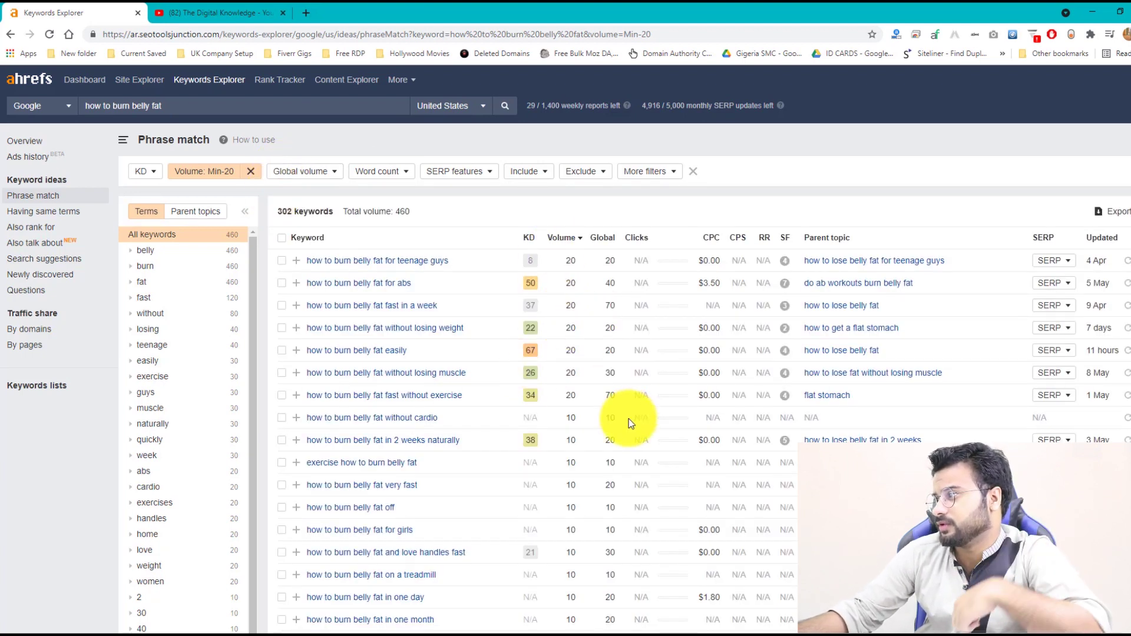
scroll(631, 419, "down", 18)
scroll(630, 418, "up", 18)
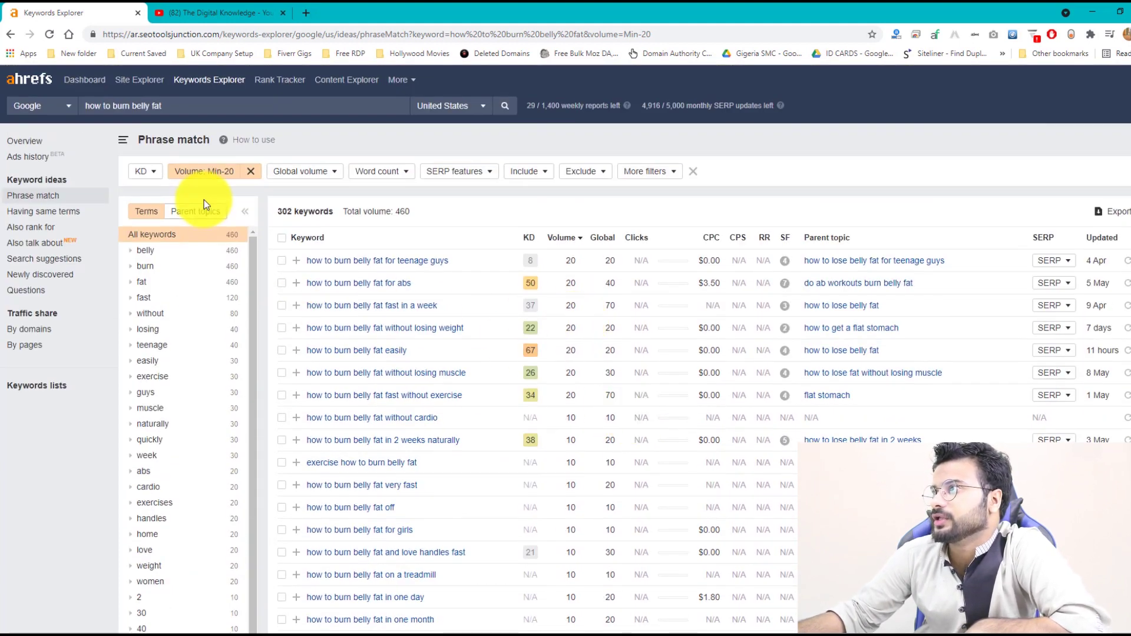
left_click(219, 171)
left_click(250, 171)
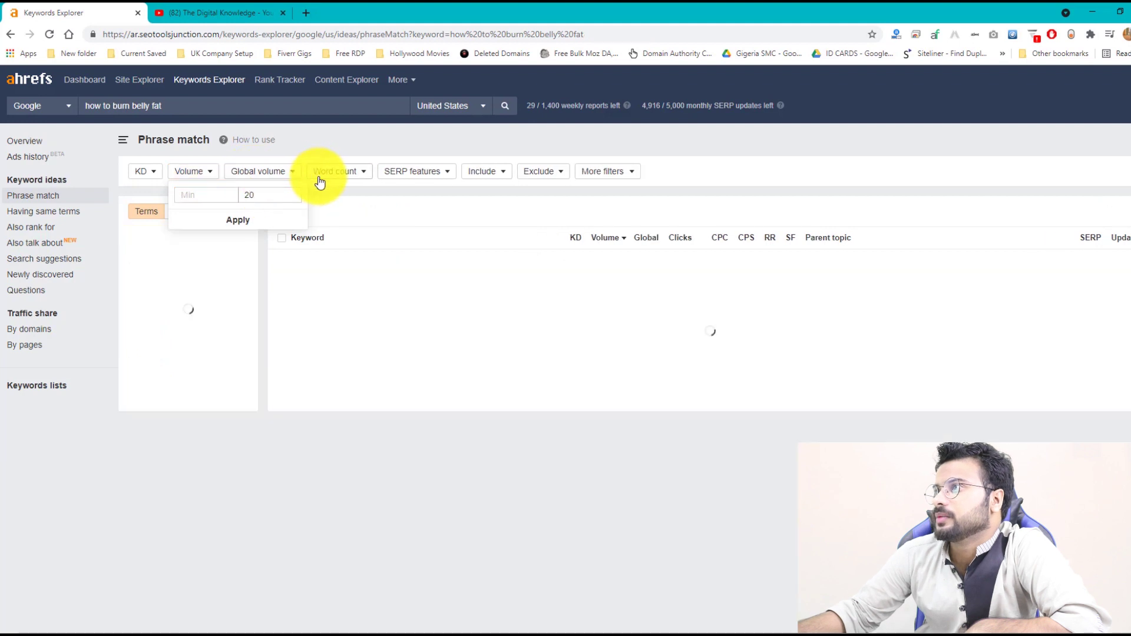
Filter the phrase match keywords to a maximum keyword difficulty (KD) of 20
left_click(148, 172)
left_click(235, 195)
type("2")
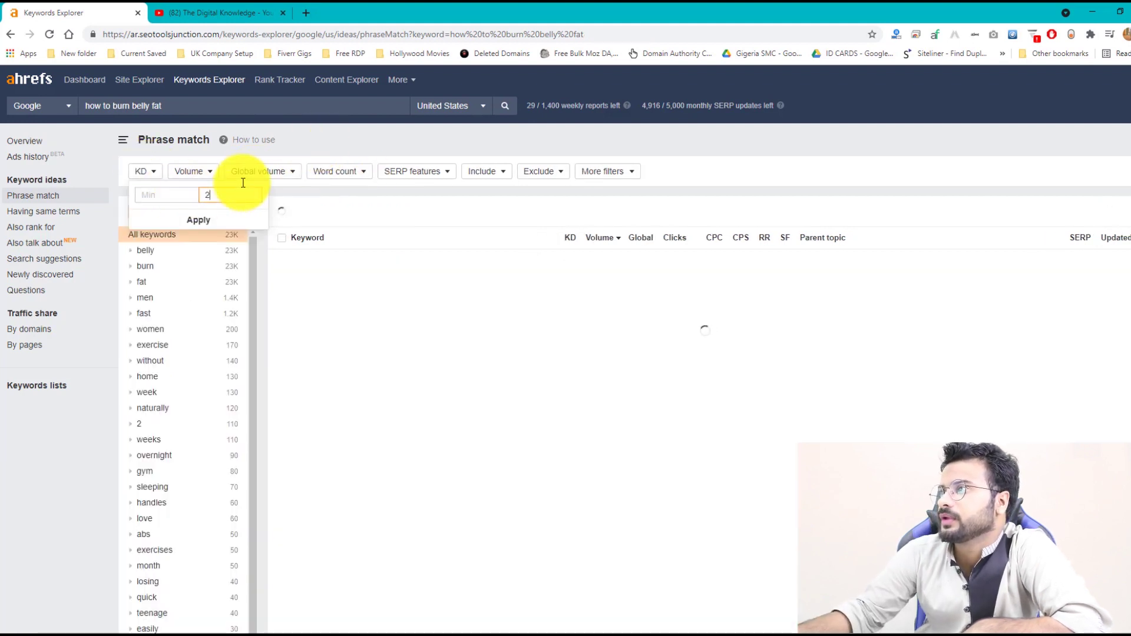
type("0")
left_click(206, 220)
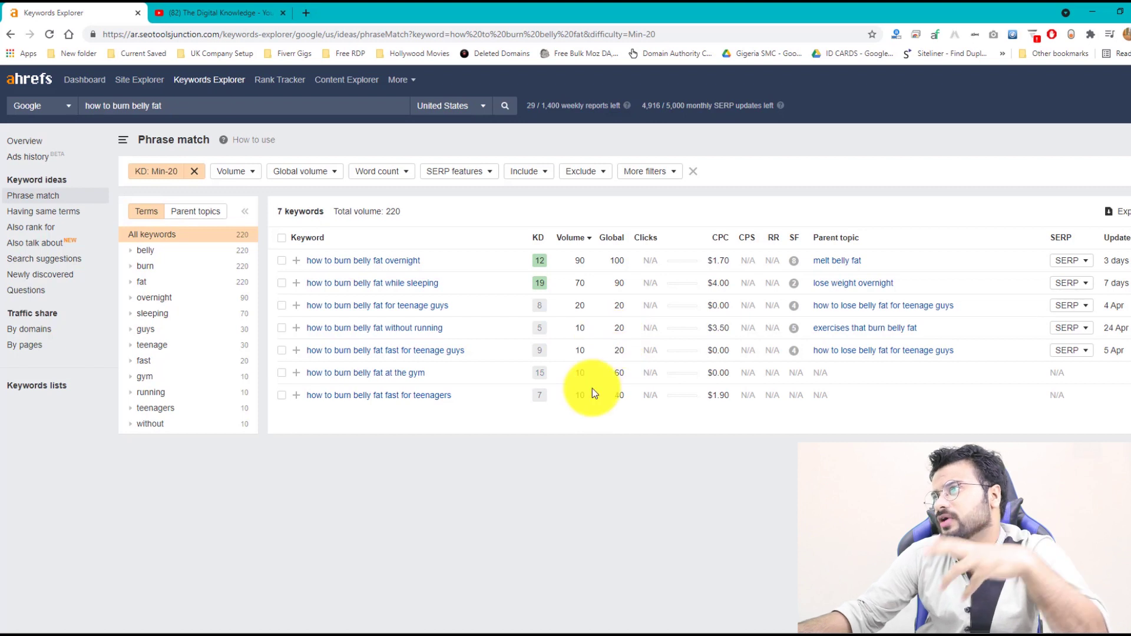
Open the Having same terms keyword ideas and filter them to a maximum keyword difficulty (KD) of 20
left_click(38, 212)
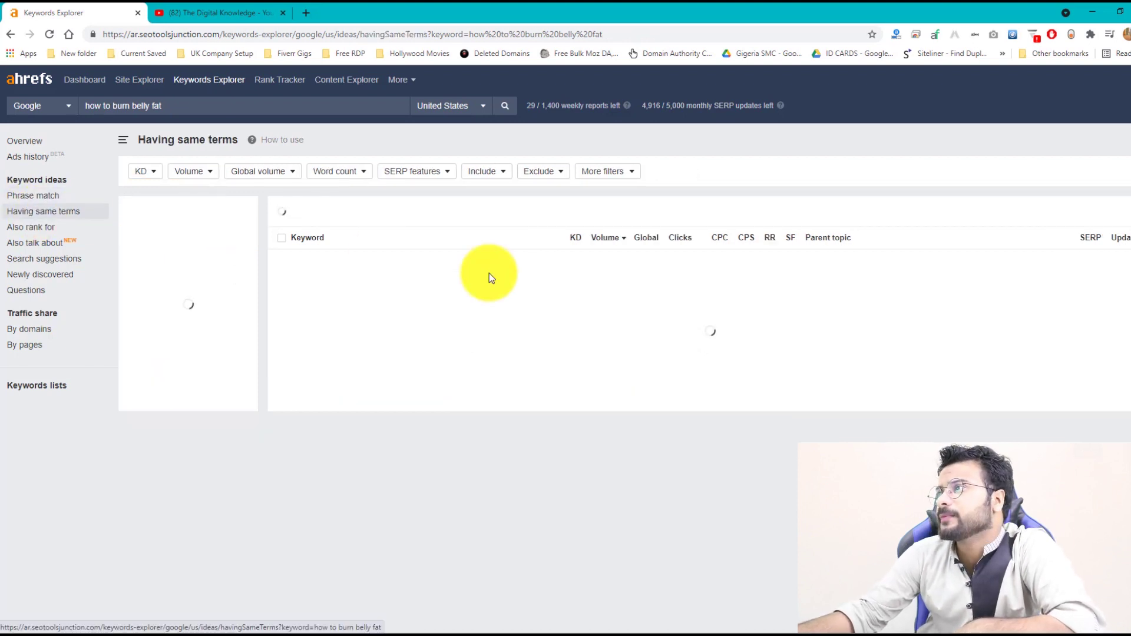
left_click(144, 175)
left_click(222, 194)
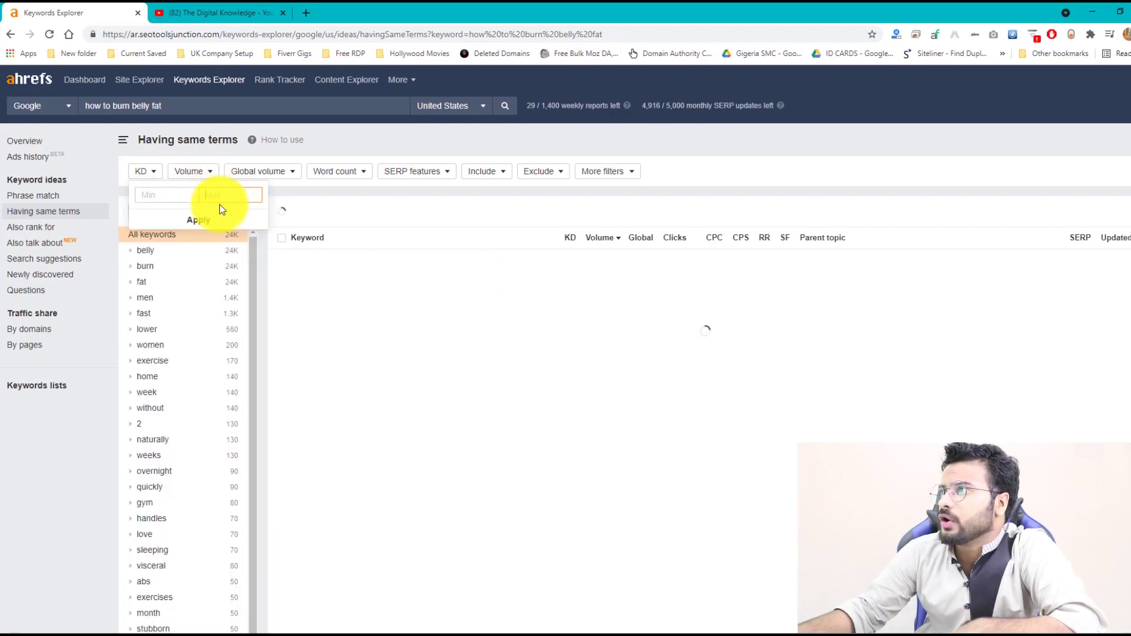
type("20")
left_click(224, 220)
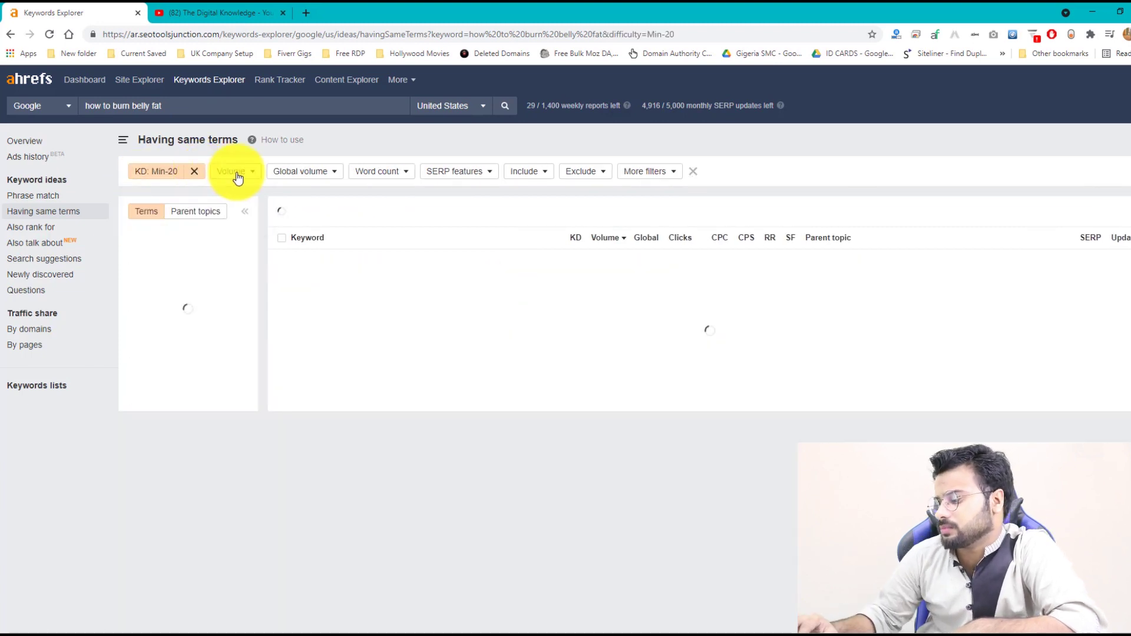
left_click(235, 172)
type("100")
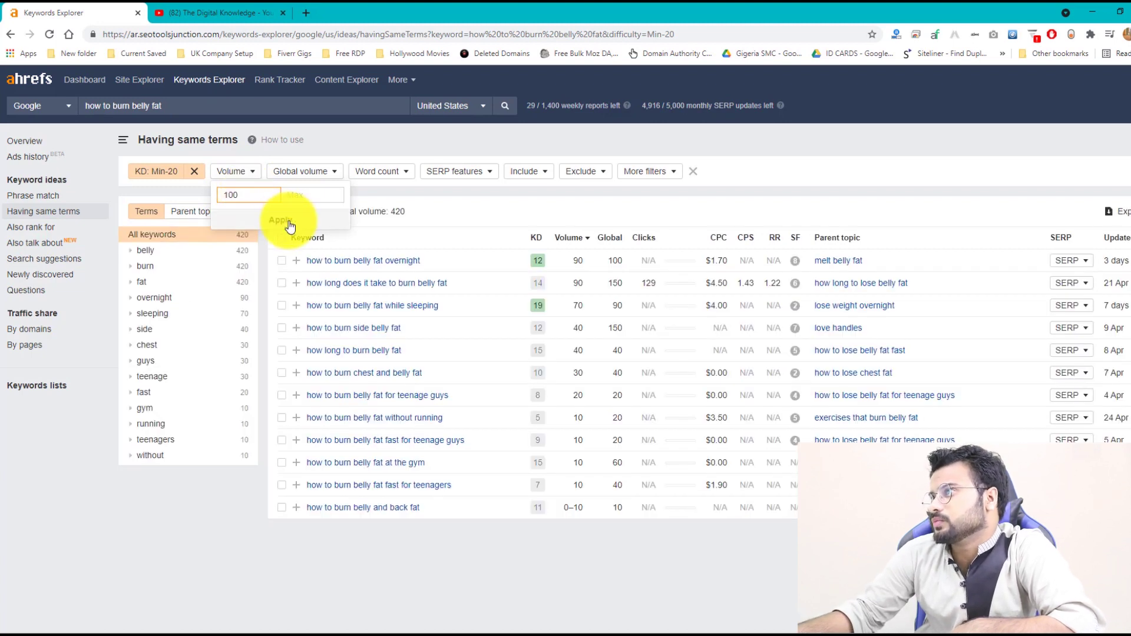
left_click(538, 206)
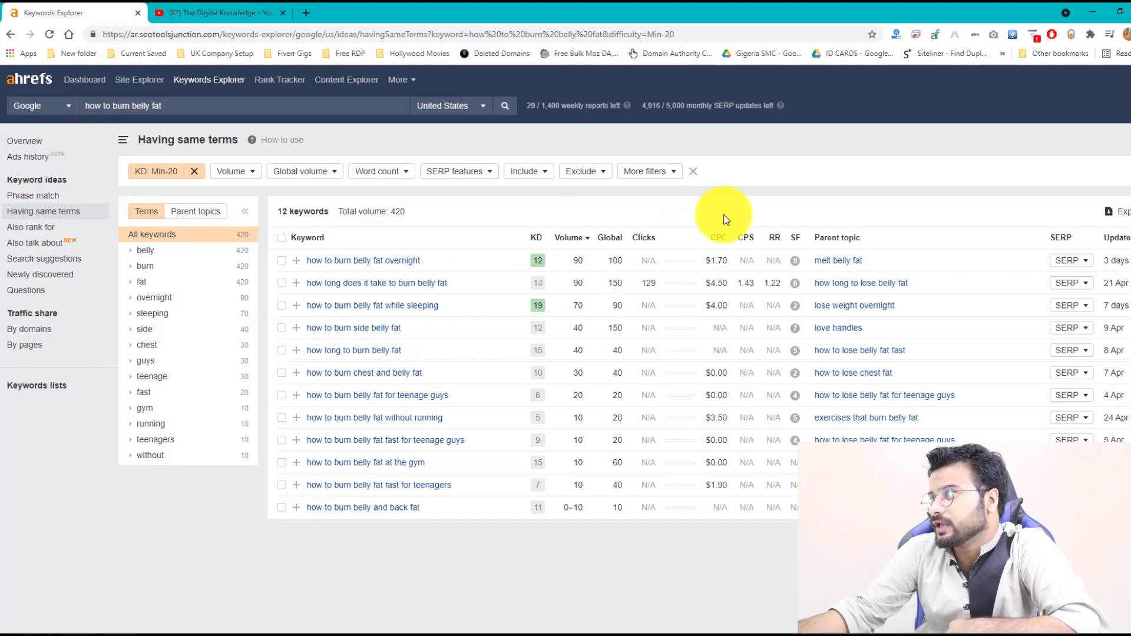
Expand the SERP overview for the keyword "how to burn belly fat overnight" in the filtered list
double_click(572, 259)
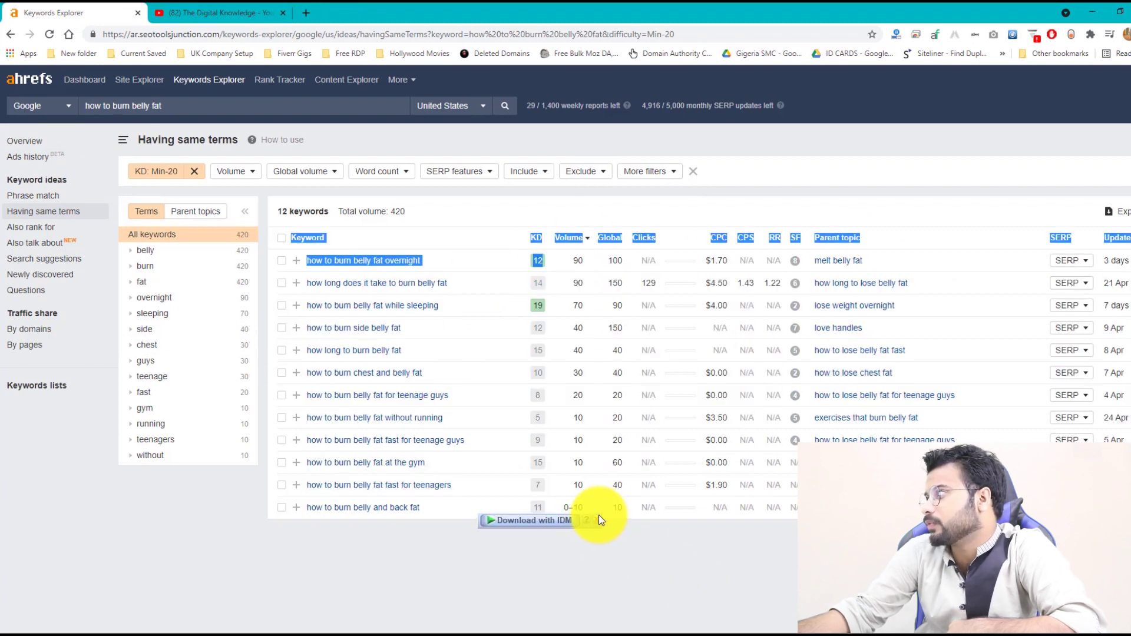
left_click(1001, 403)
left_click(1071, 262)
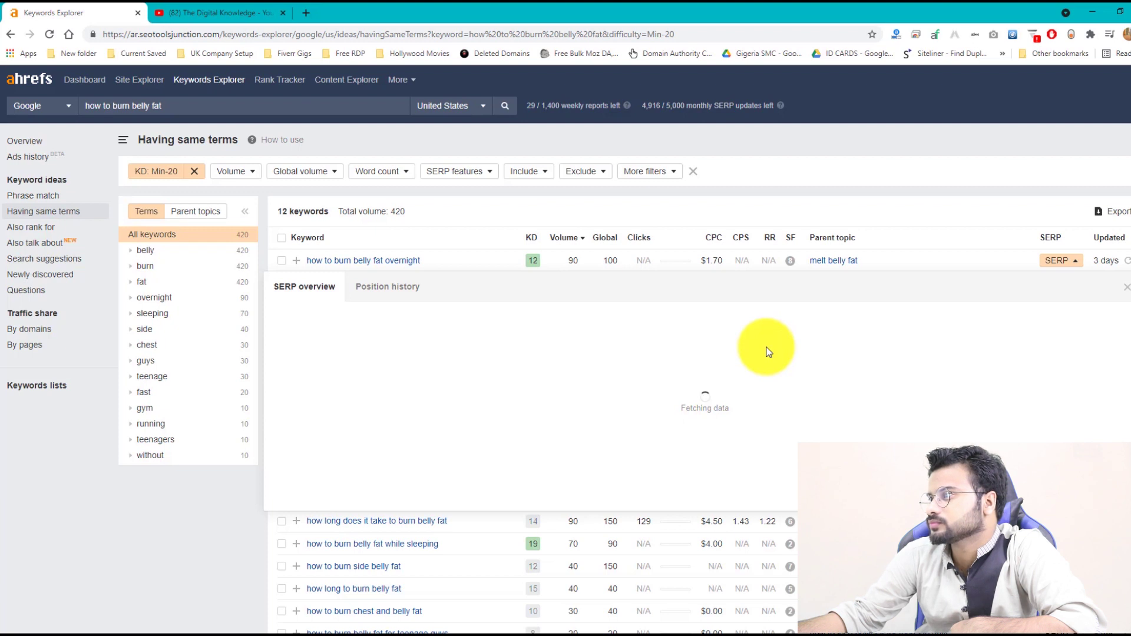
scroll(768, 352, "down", 2)
scroll(767, 354, "up", 2)
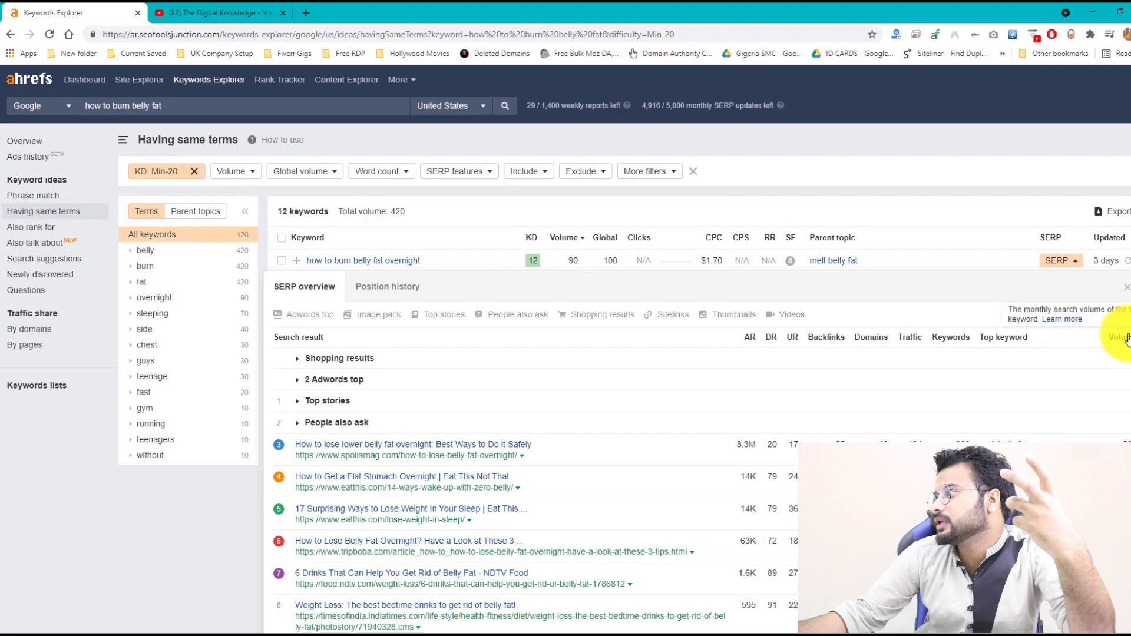
Examine the domain ratings, backlinks, referring domains and traffic of the ranking pages, and collapse the SERP overview
scroll(1019, 415, "down", 2)
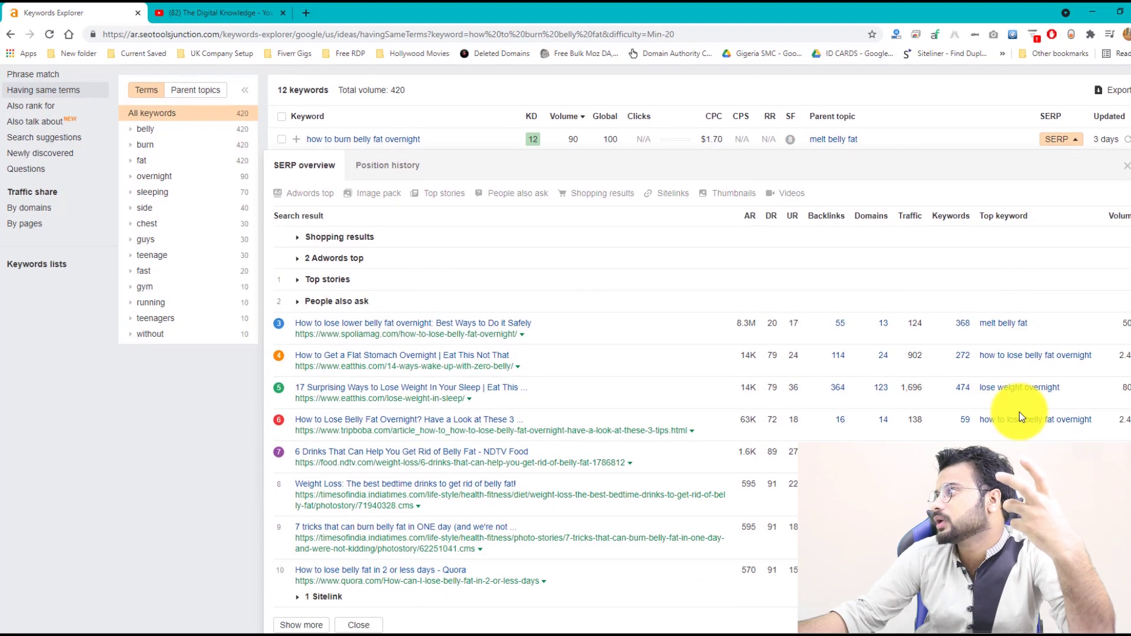
scroll(1019, 412, "down", 1)
scroll(1020, 412, "up", 1)
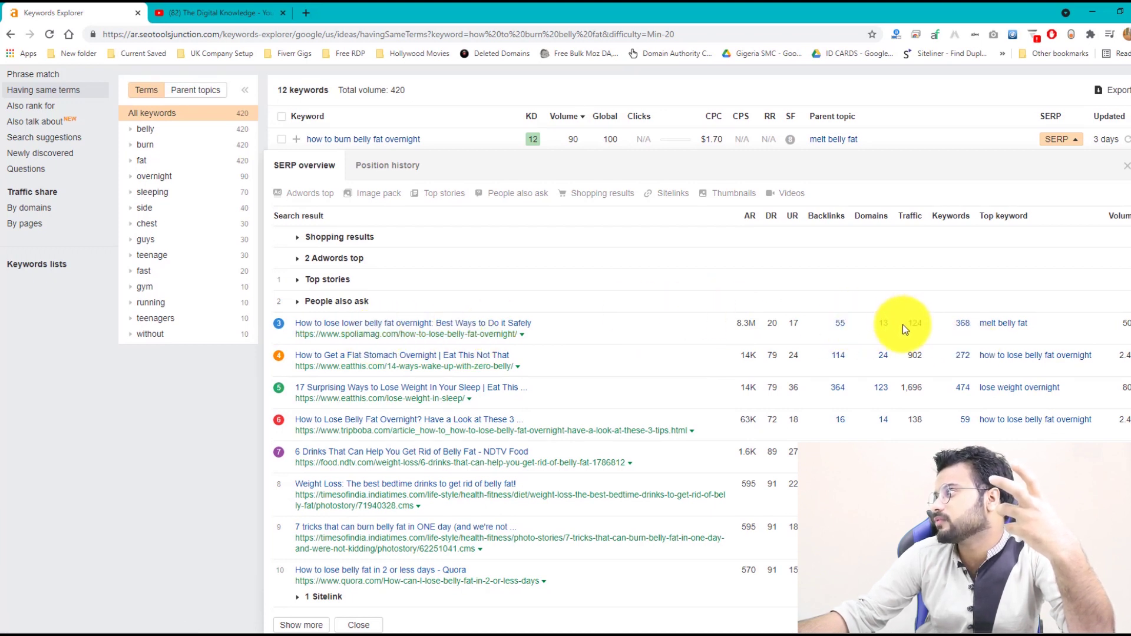
left_click_drag(932, 323, 859, 328)
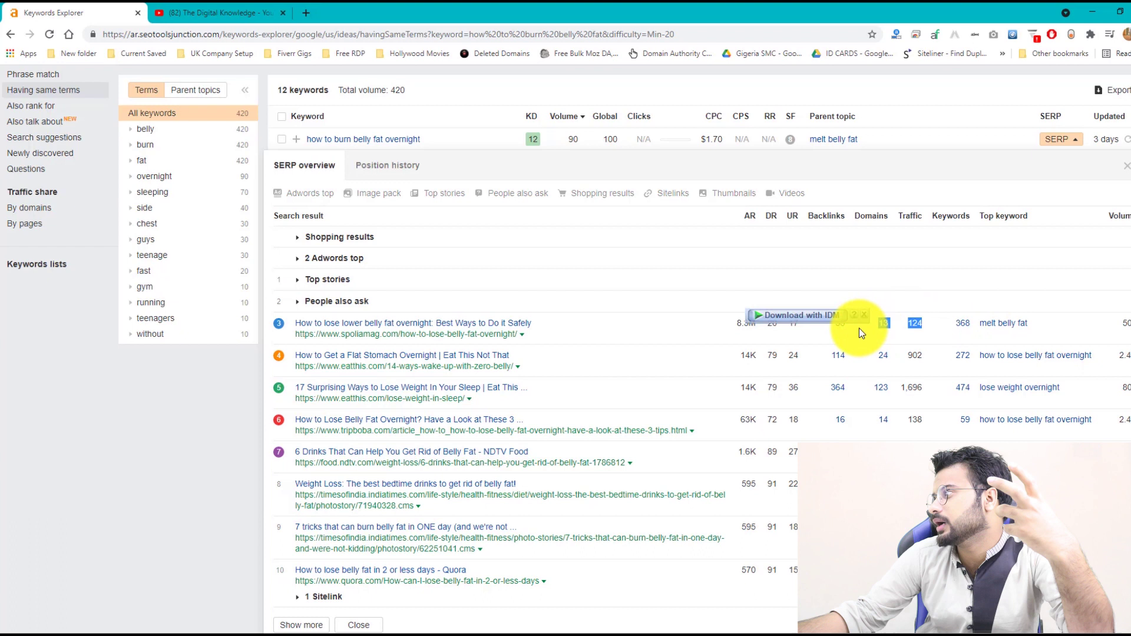
left_click(933, 421)
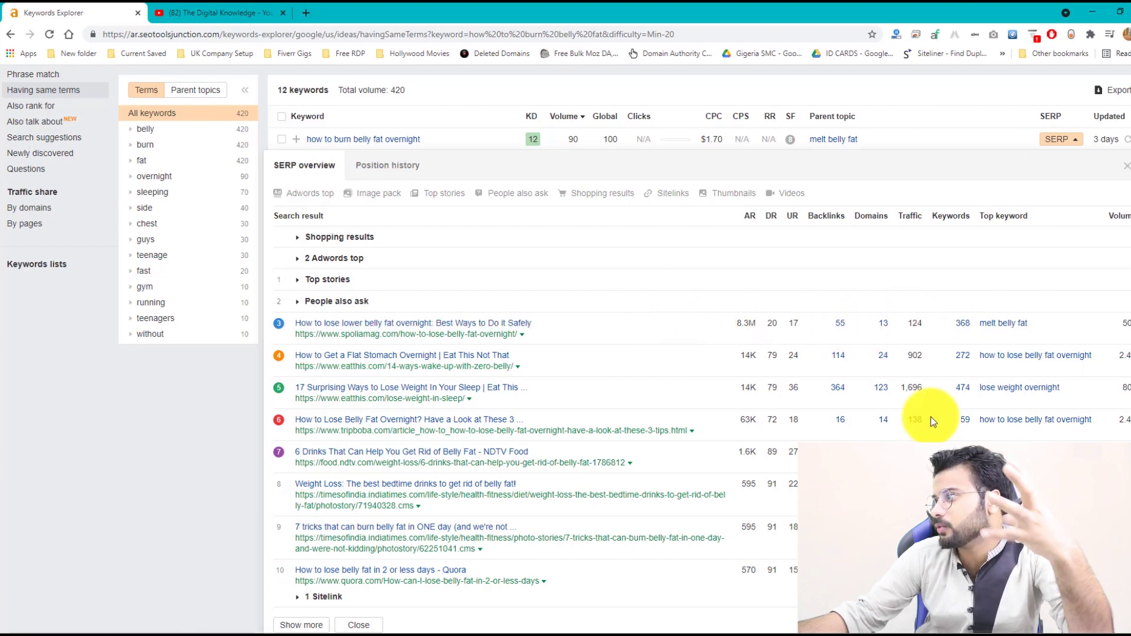
scroll(937, 418, "down", 5)
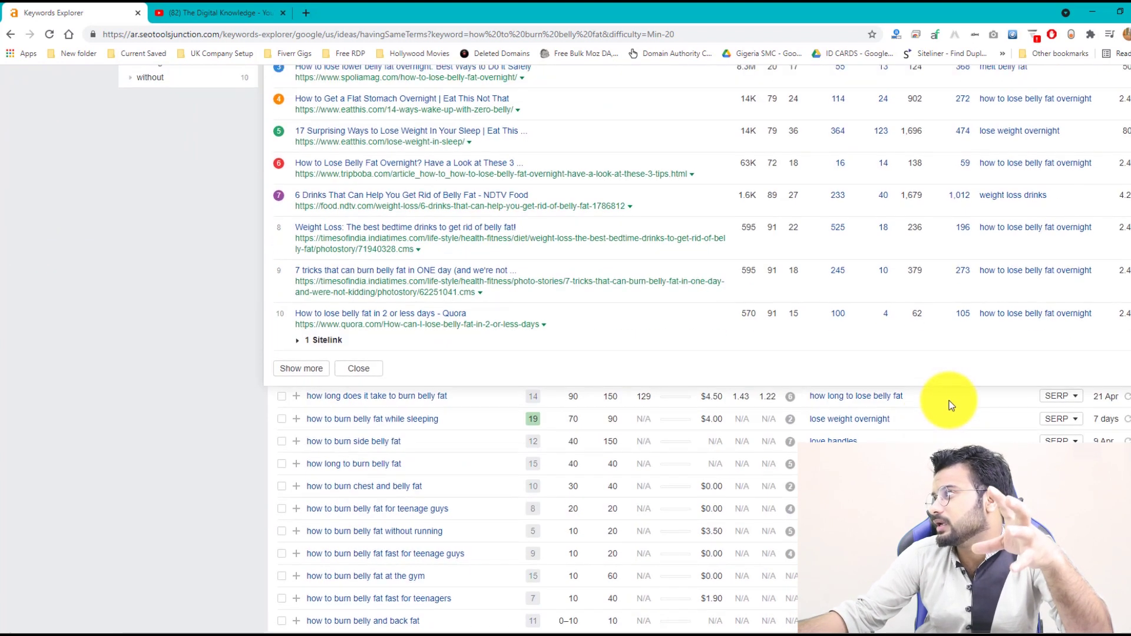
scroll(950, 400, "up", 6)
left_click(1069, 235)
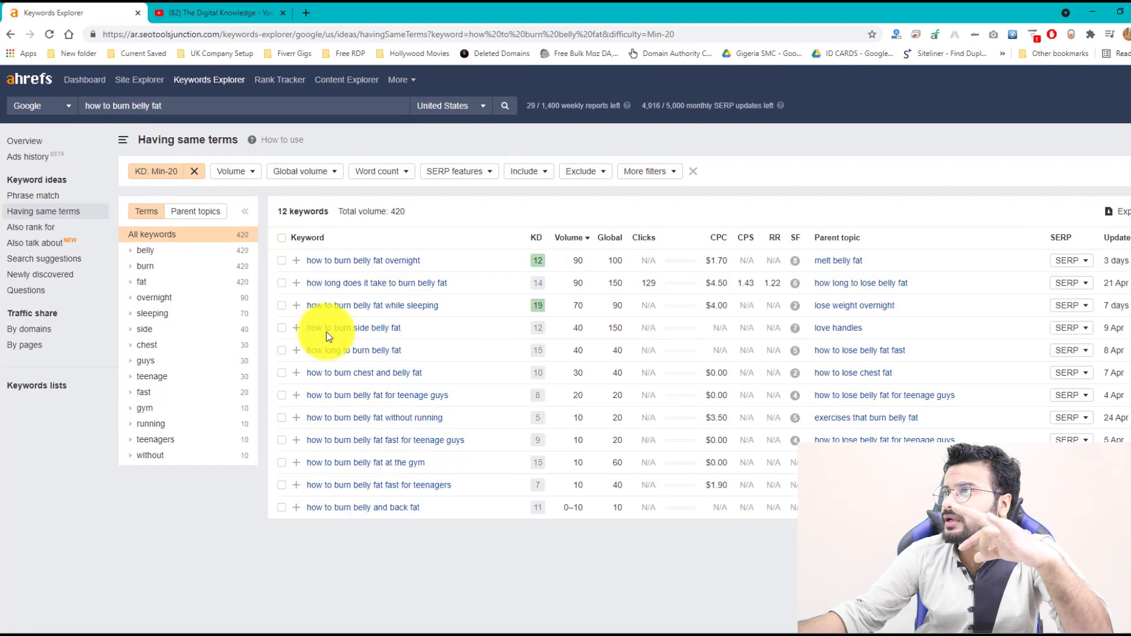
Open the Also rank for keyword ideas and look through the terms list and the keyword table
left_click(28, 227)
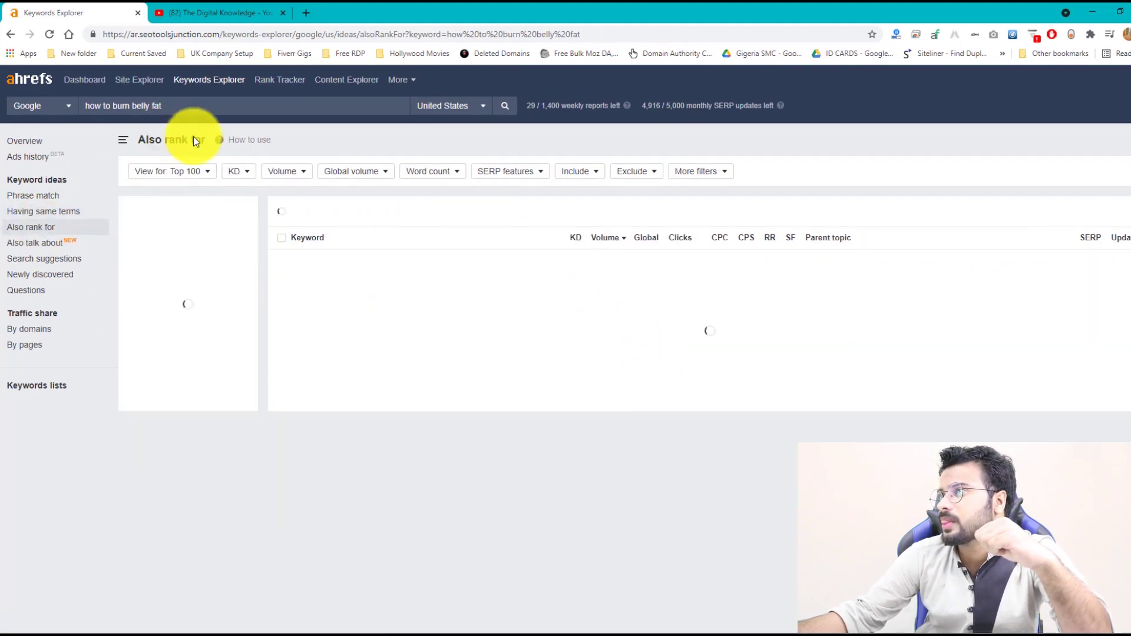
left_click(196, 173)
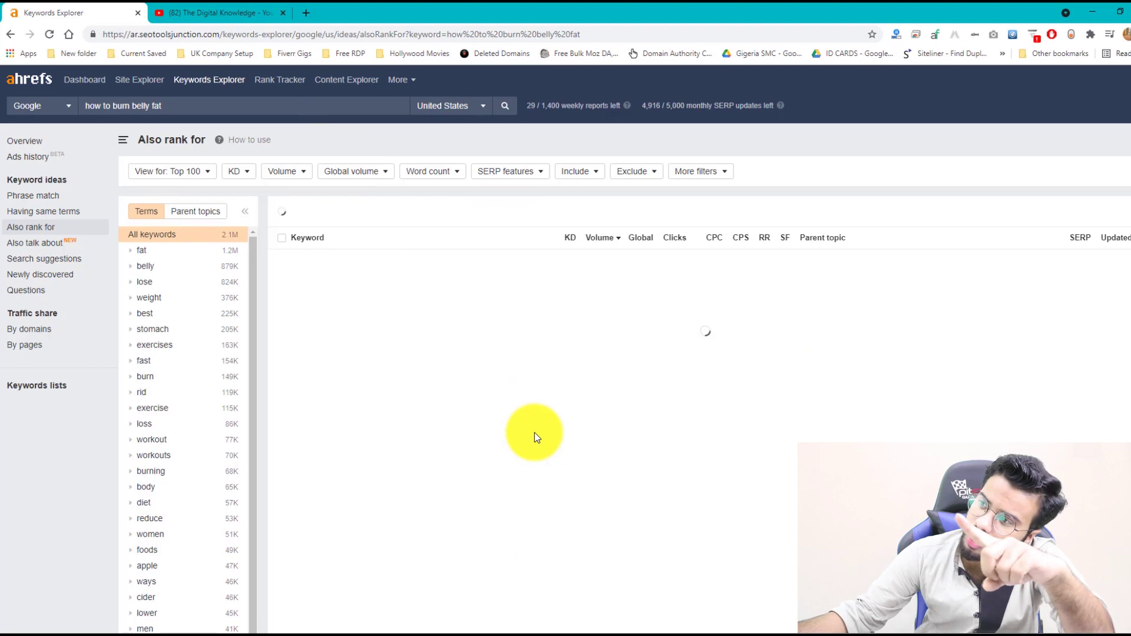
scroll(198, 424, "down", 10)
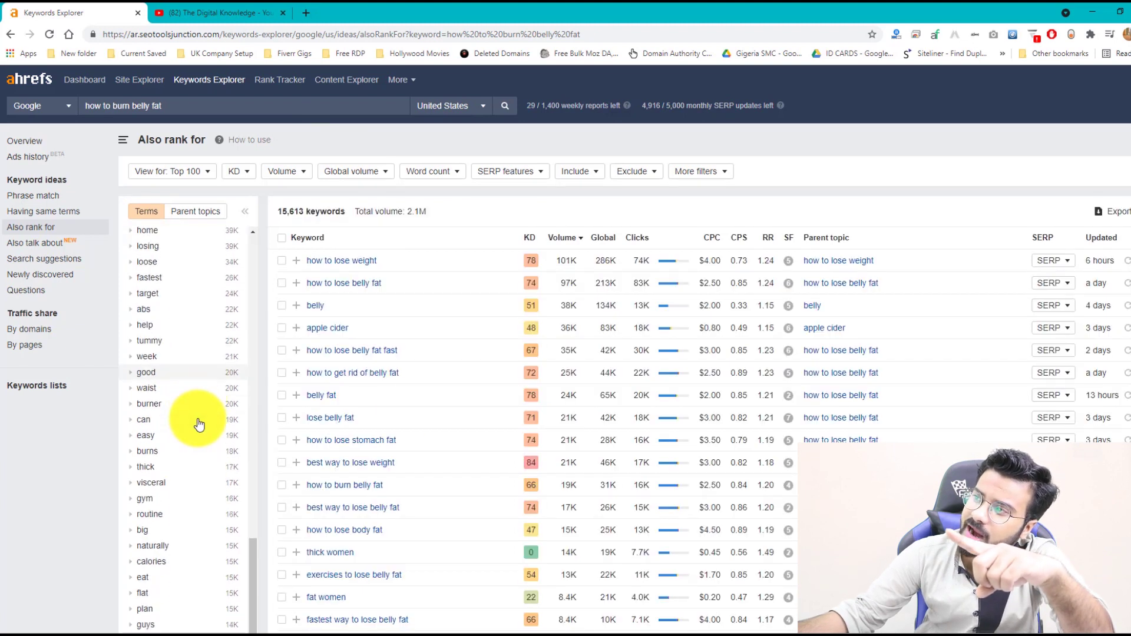
scroll(199, 422, "up", 10)
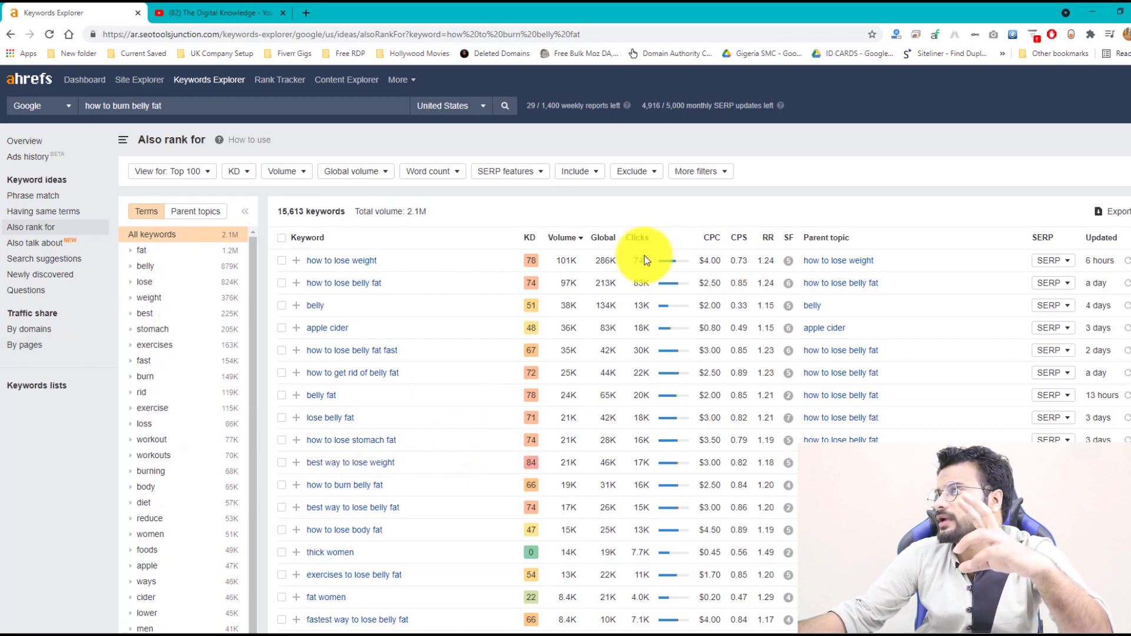
scroll(798, 413, "down", 2)
scroll(797, 412, "up", 2)
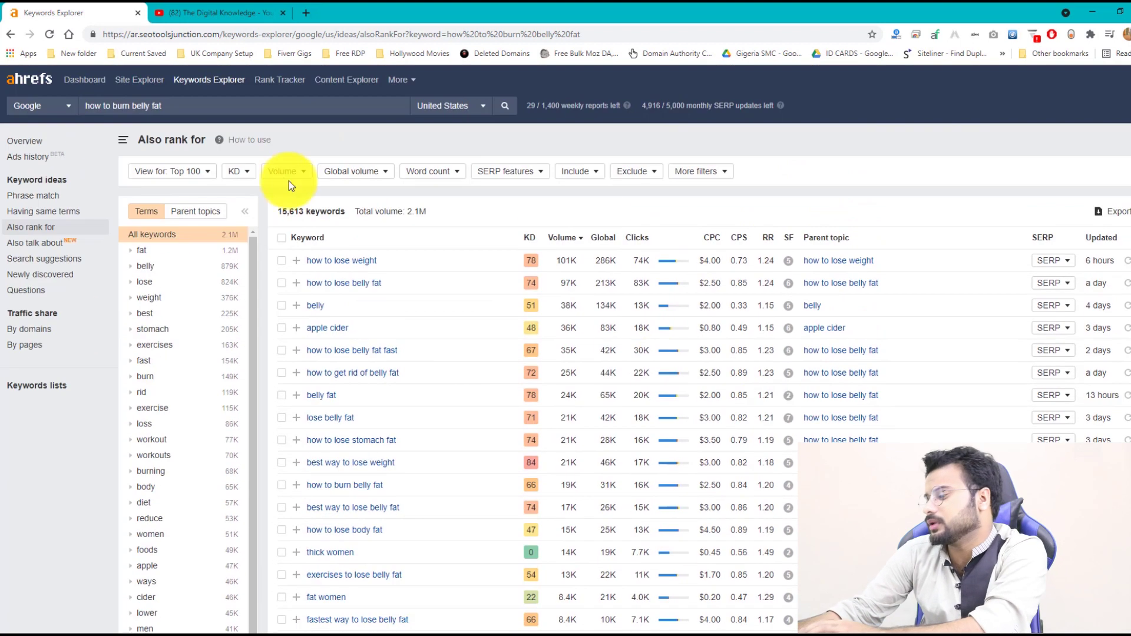
Filter the Also rank for keyword ideas to a maximum keyword difficulty (KD) of 30
left_click(245, 178)
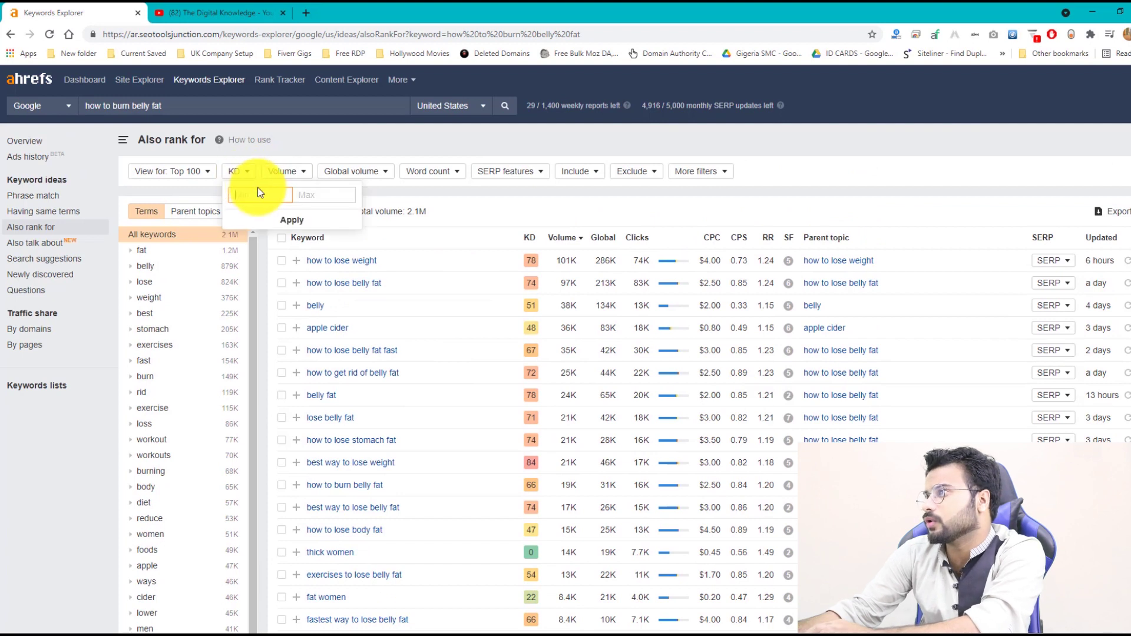
left_click(308, 197)
type("30")
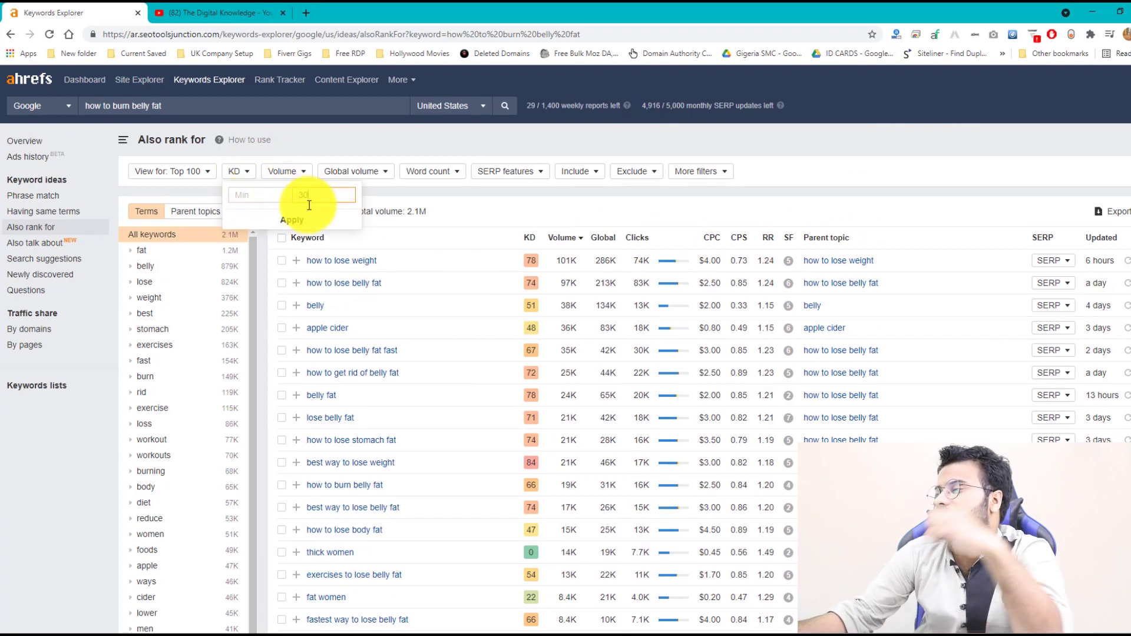
left_click(315, 221)
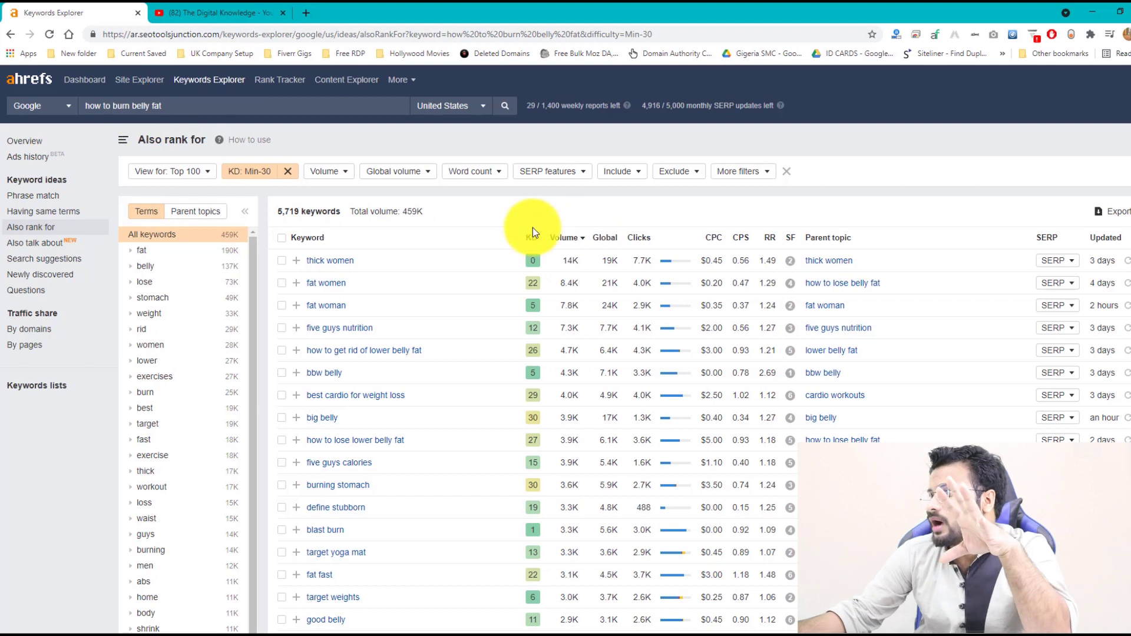
Restrict the filtered keyword ideas to a minimum word count of 4
scroll(546, 321, "down", 1)
scroll(546, 320, "up", 1)
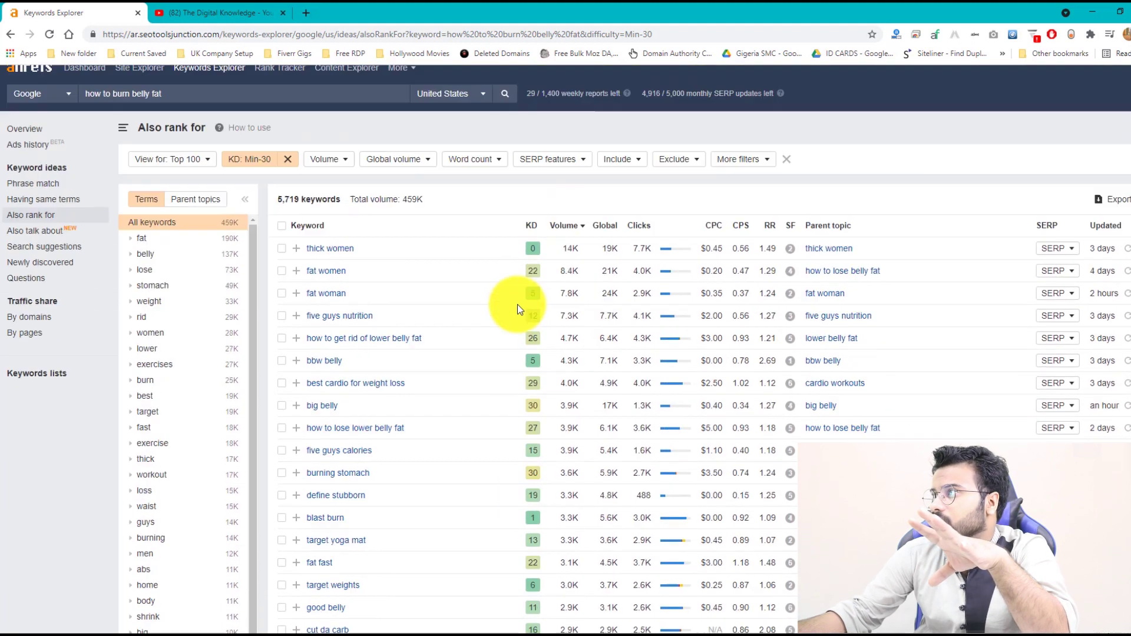
left_click(469, 172)
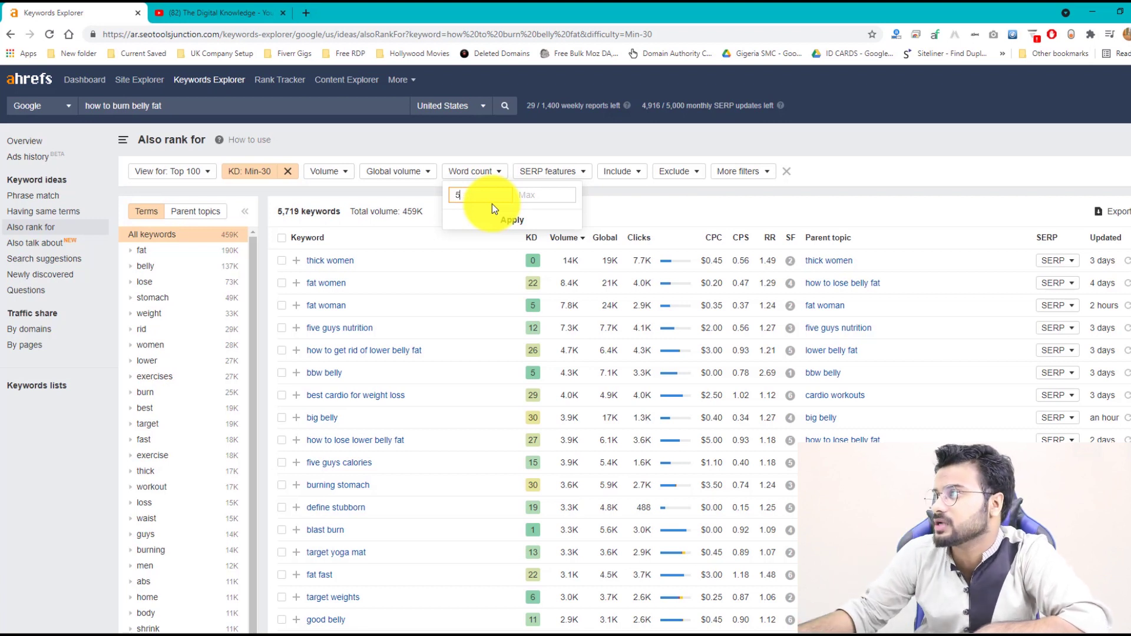
left_click(512, 224)
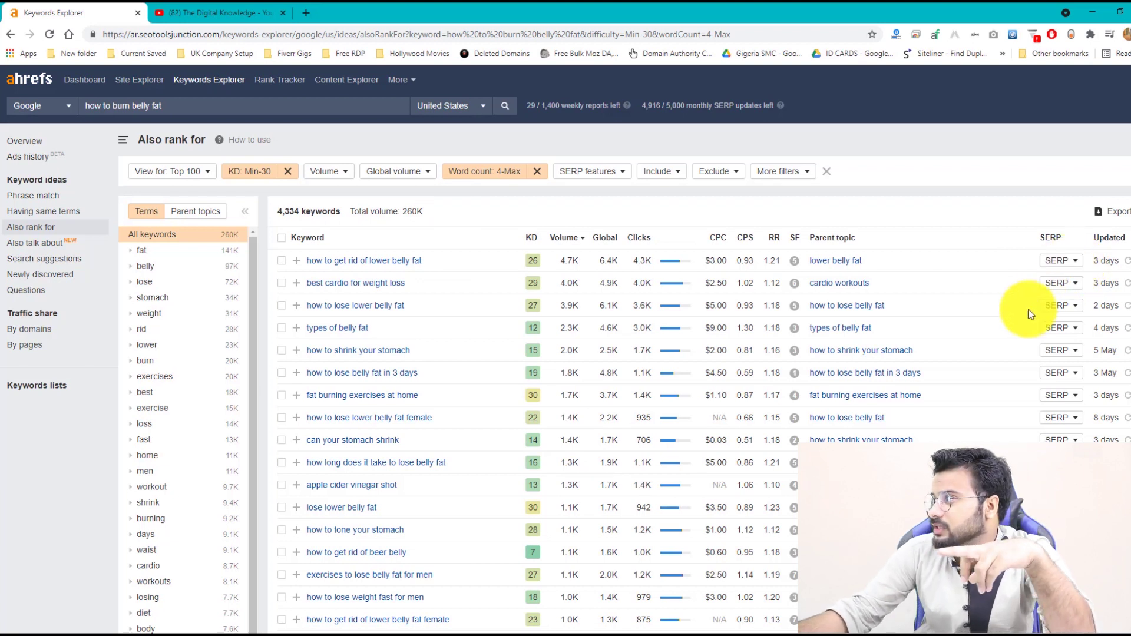
Expand the SERP overview for "how to get rid of lower belly fat" and examine the ranking pages' authority and backlink metrics
left_click(1061, 261)
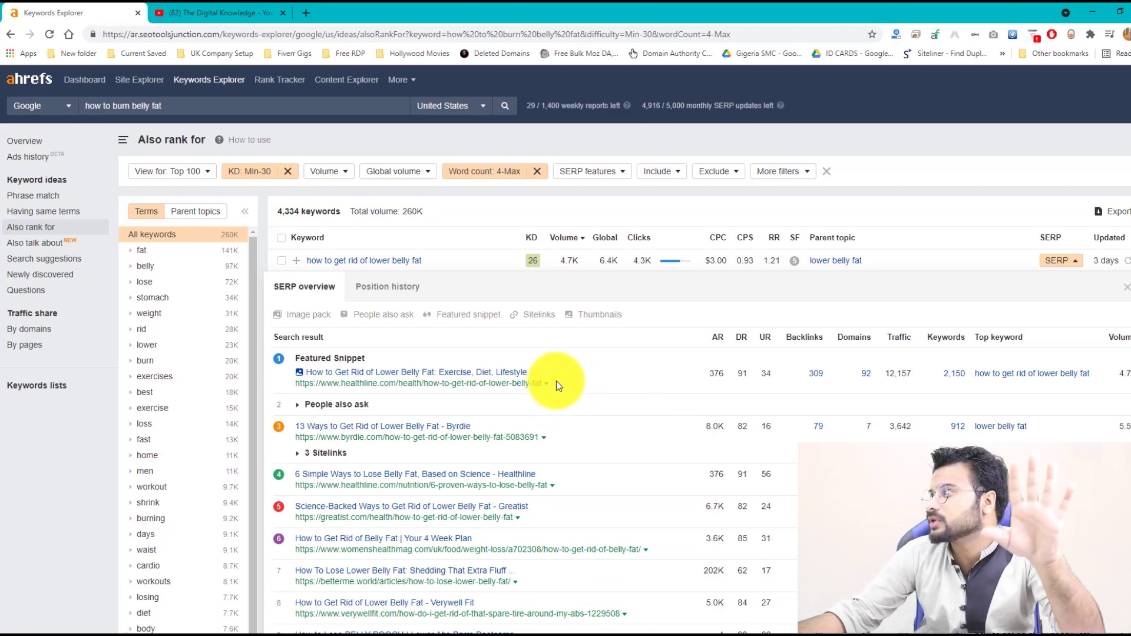
scroll(790, 419, "down", 2)
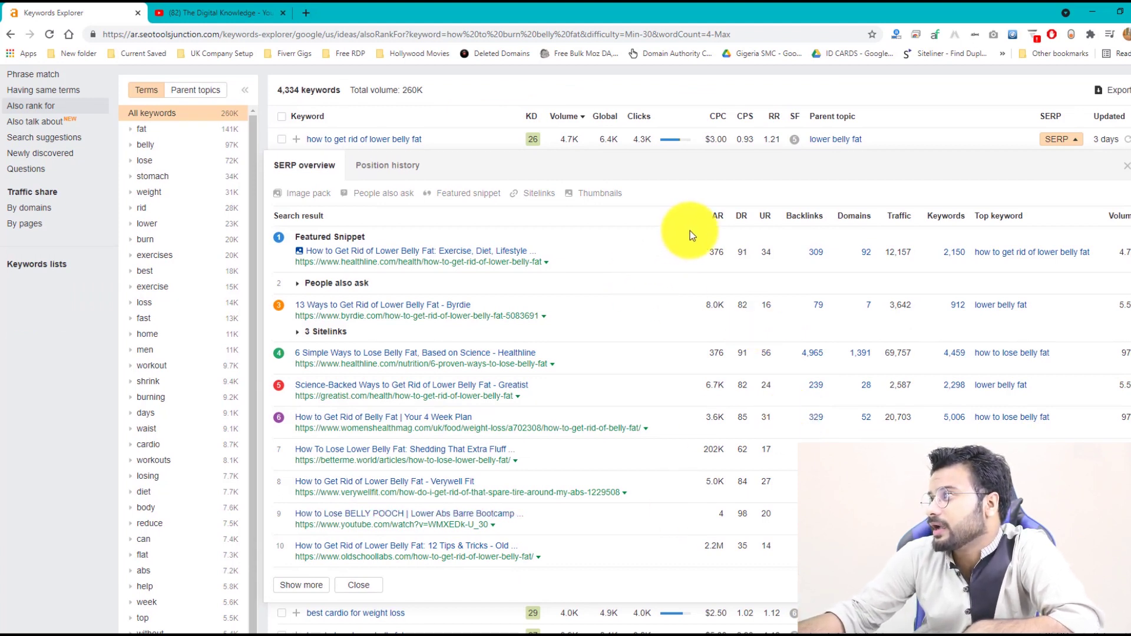
left_click_drag(703, 247, 769, 304)
left_click(776, 288)
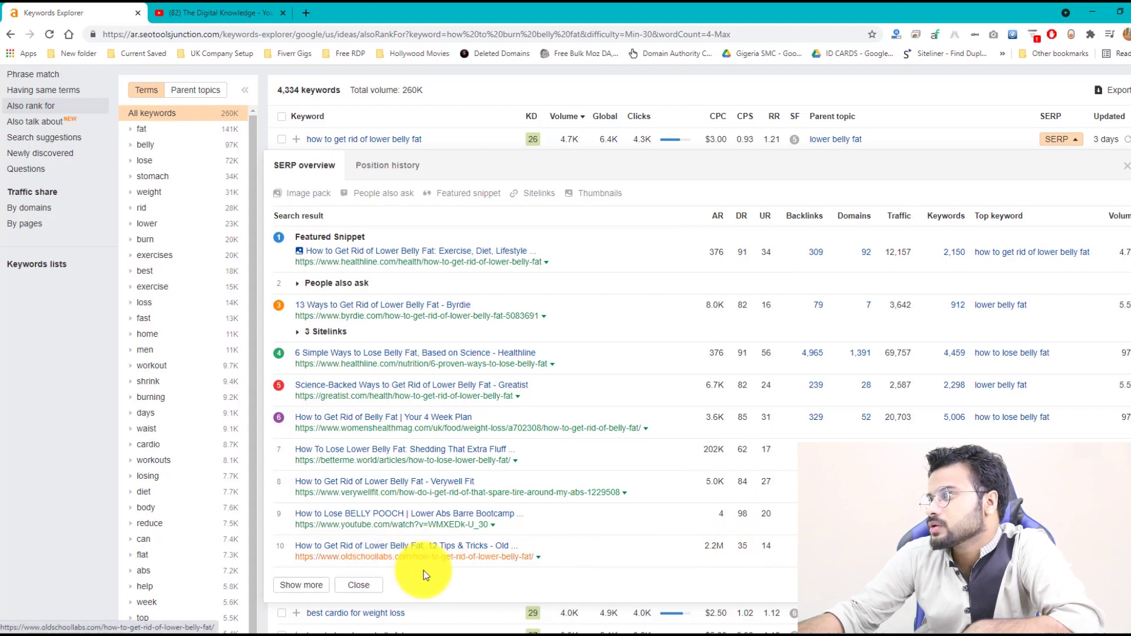
Show more ranking pages for "how to get rid of lower belly fat", look through them and collapse the SERP overview
left_click(301, 585)
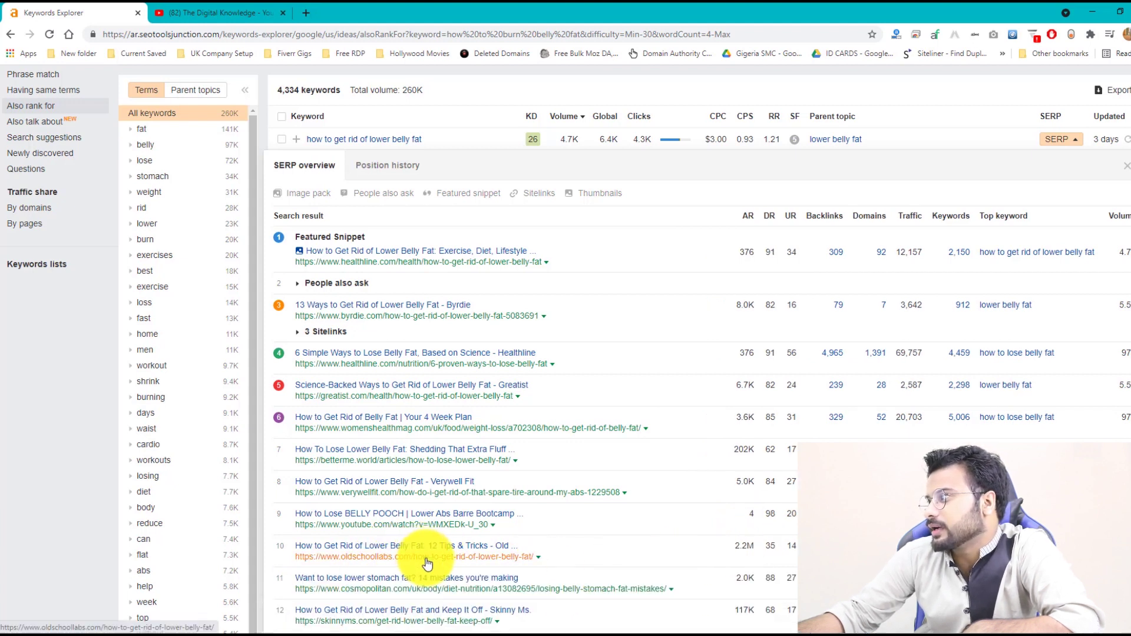
scroll(778, 542, "down", 1)
scroll(793, 489, "down", 2)
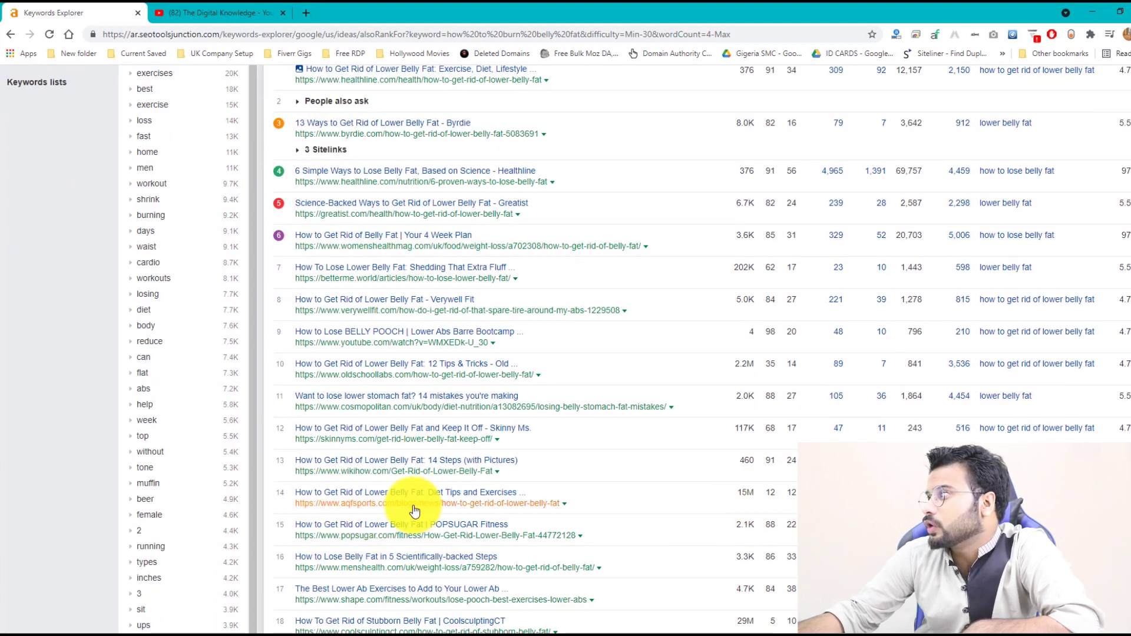
scroll(366, 516, "up", 1)
scroll(366, 512, "up", 4)
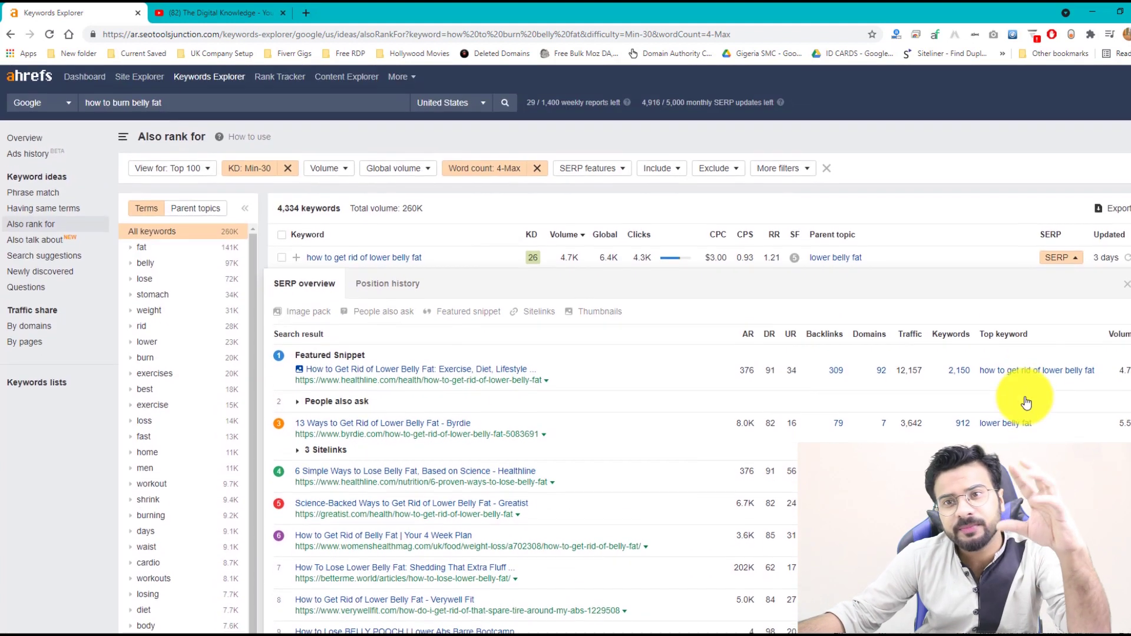
left_click(1068, 263)
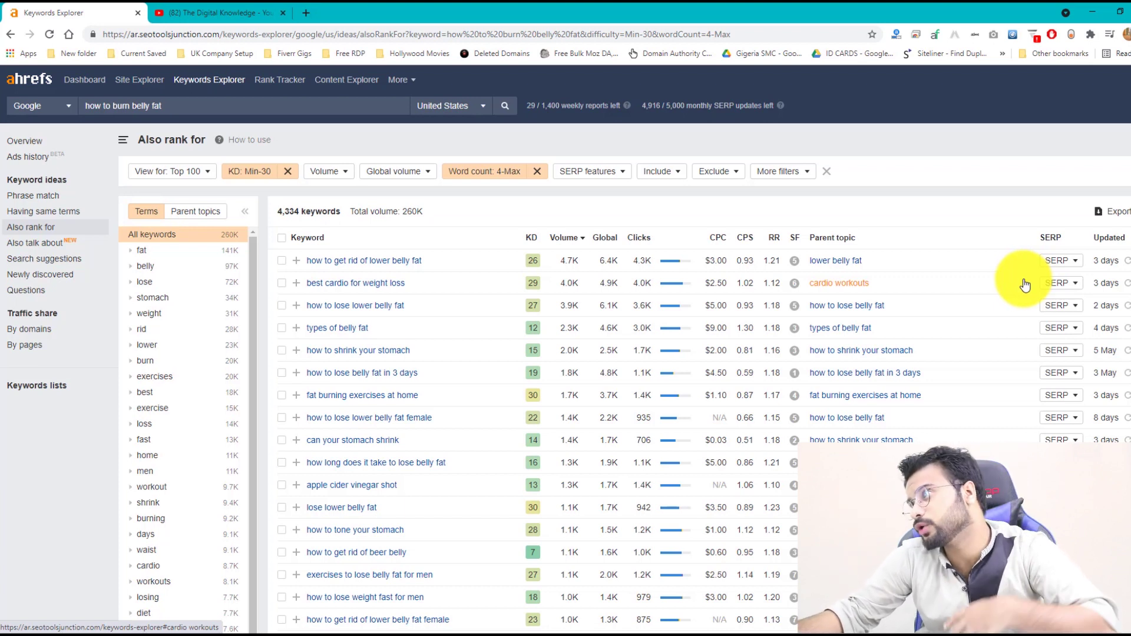
Expand the SERP overview for "how to lose lower belly fat" and examine the domain ratings, backlinks and referring domains of its ranking pages
left_click(1061, 306)
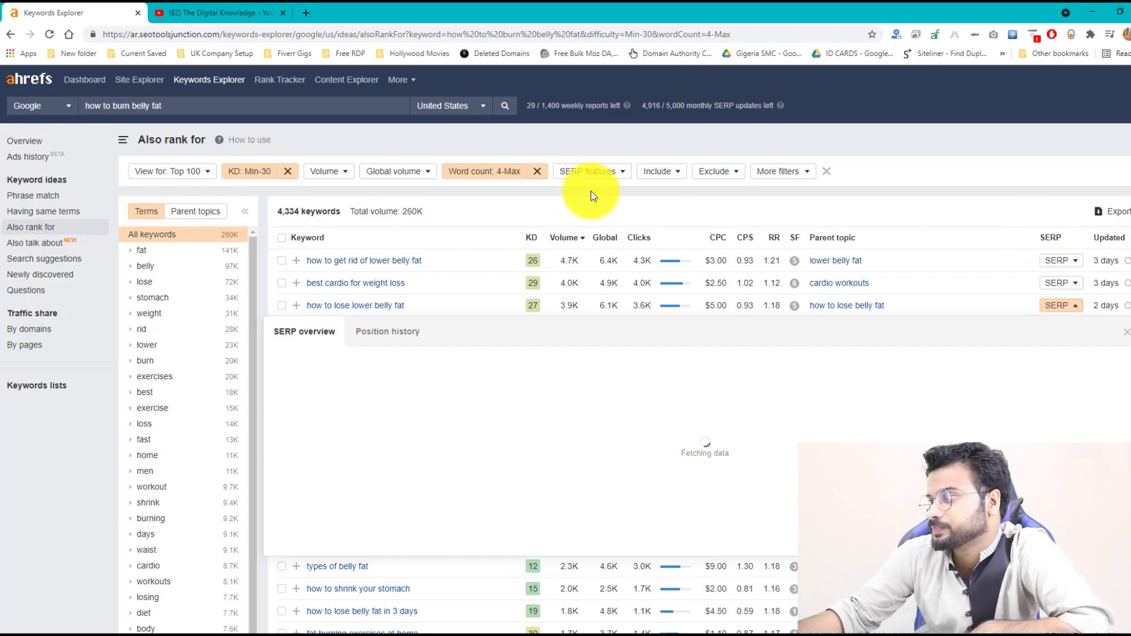
scroll(634, 352, "down", 4)
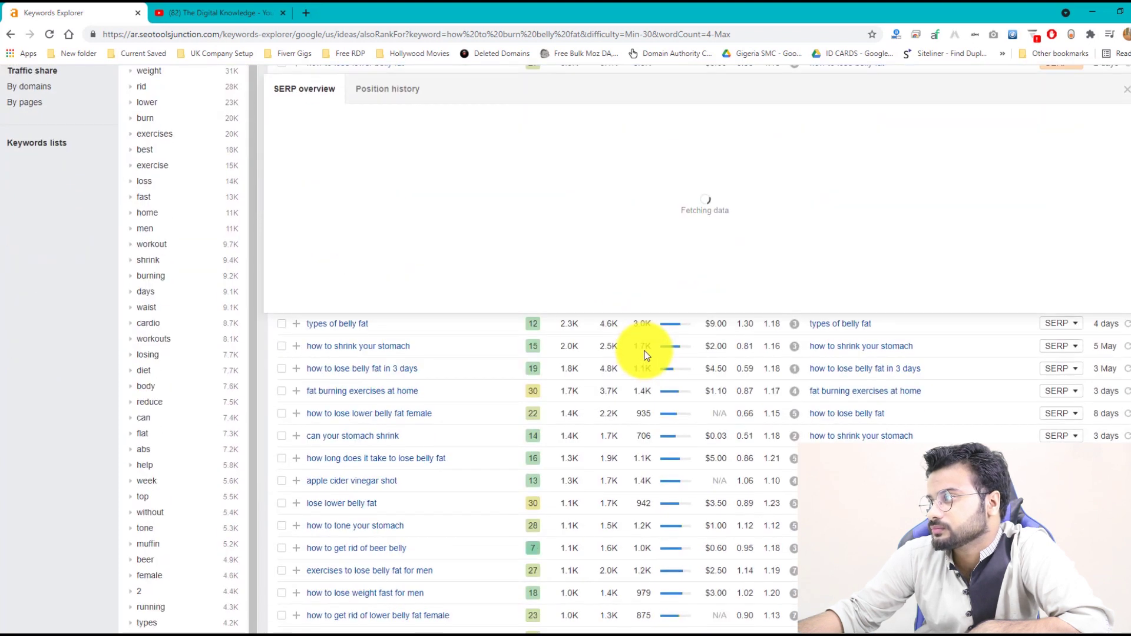
scroll(647, 351, "down", 1)
scroll(647, 353, "up", 4)
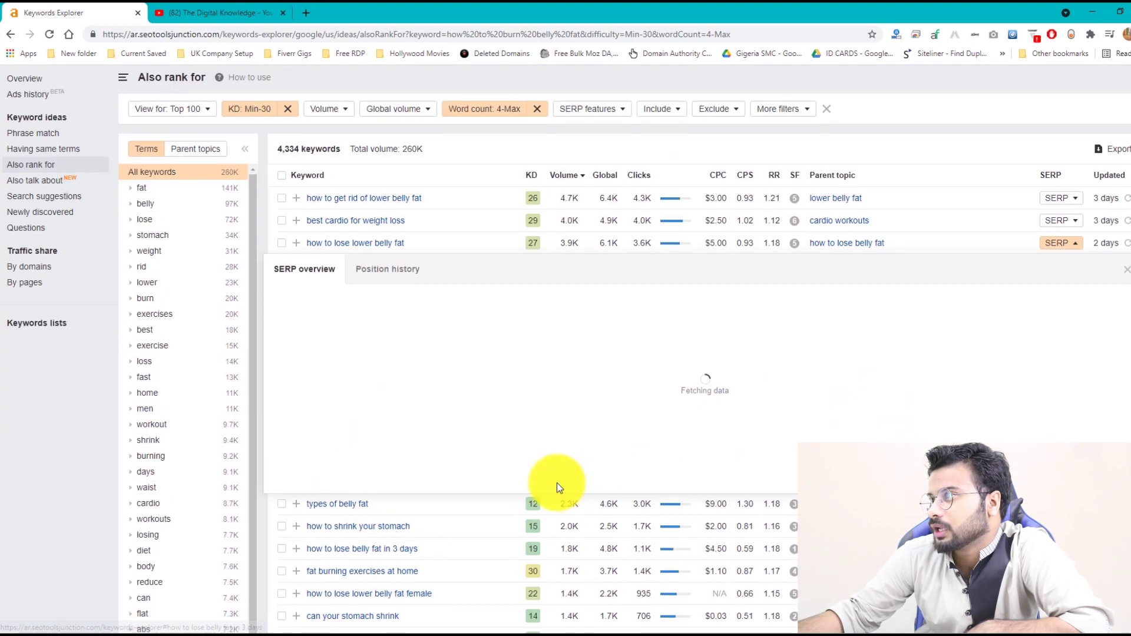
scroll(646, 397, "up", 1)
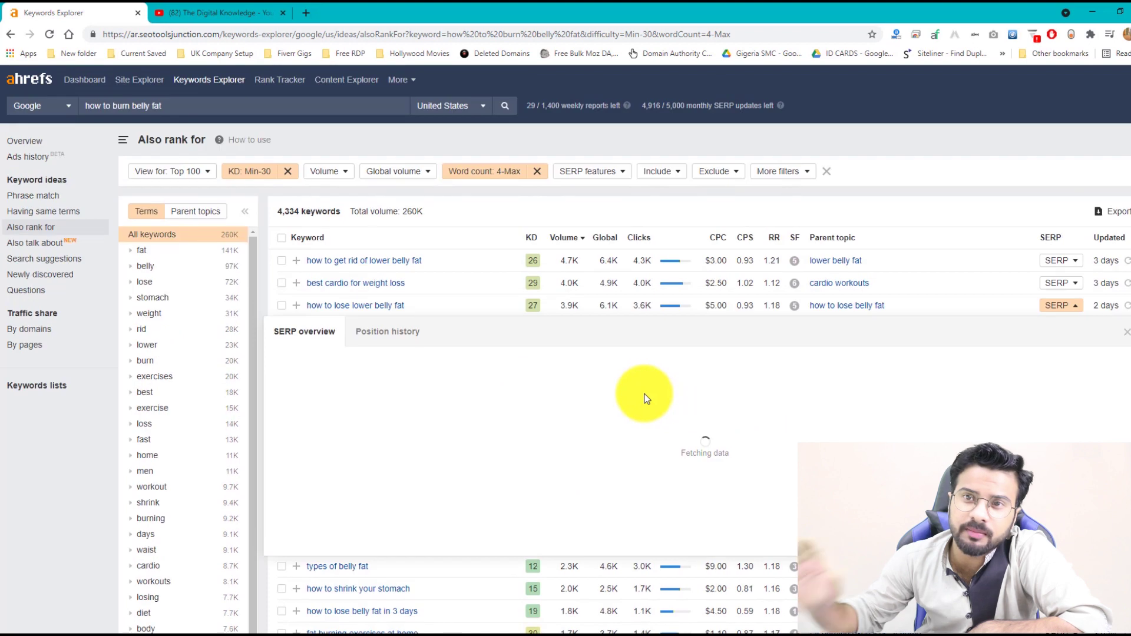
scroll(646, 398, "down", 3)
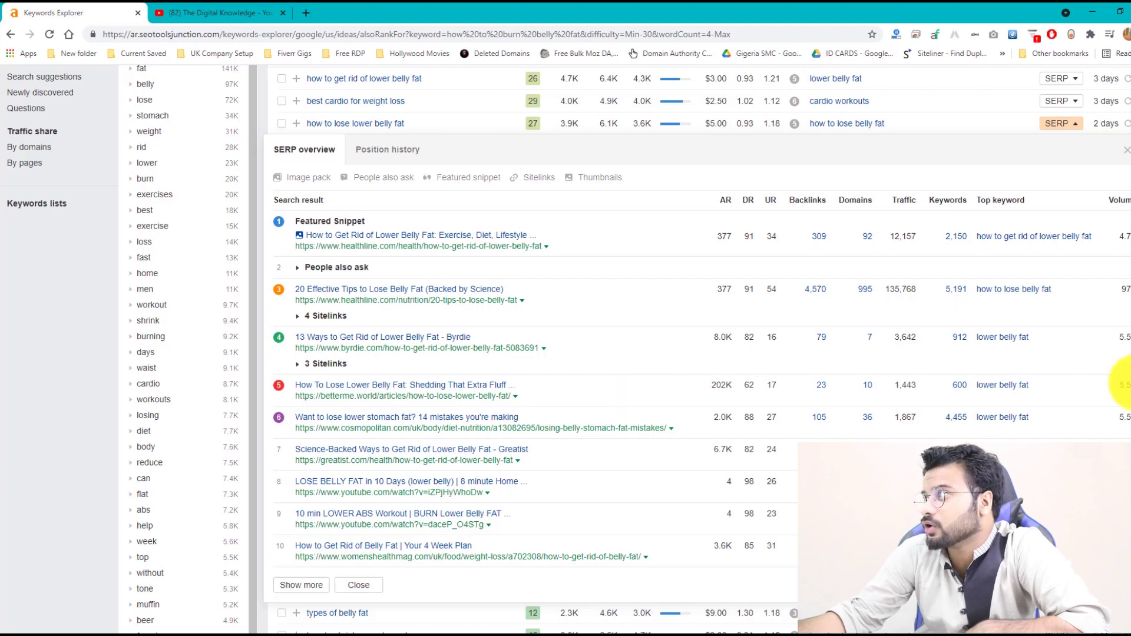
scroll(1073, 380, "down", 1)
scroll(884, 426, "up", 2)
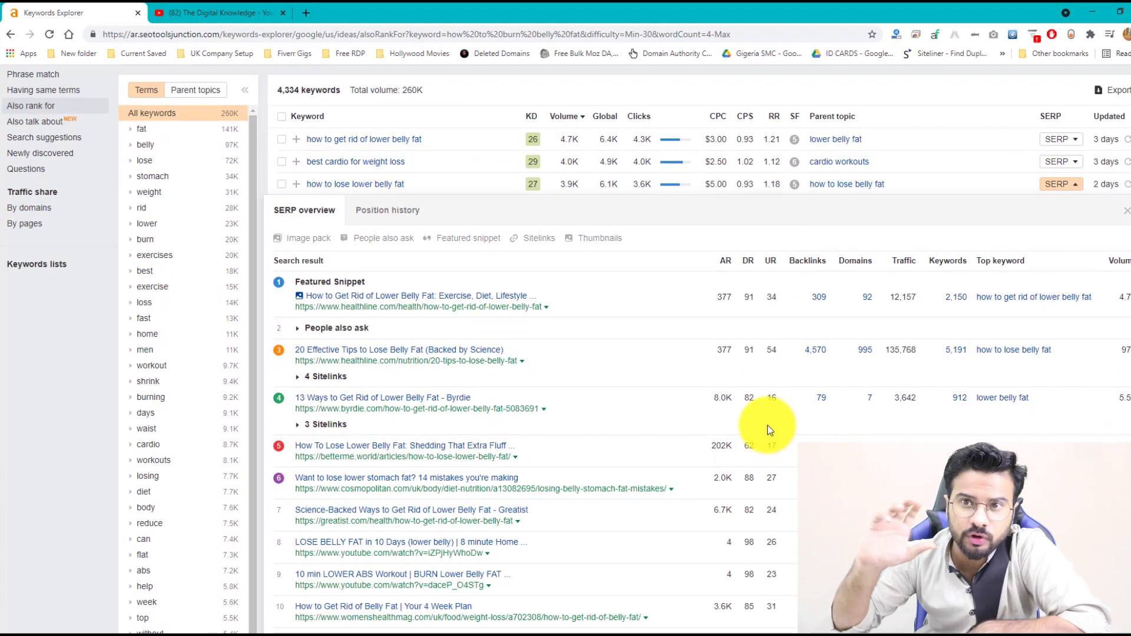
scroll(770, 430, "up", 2)
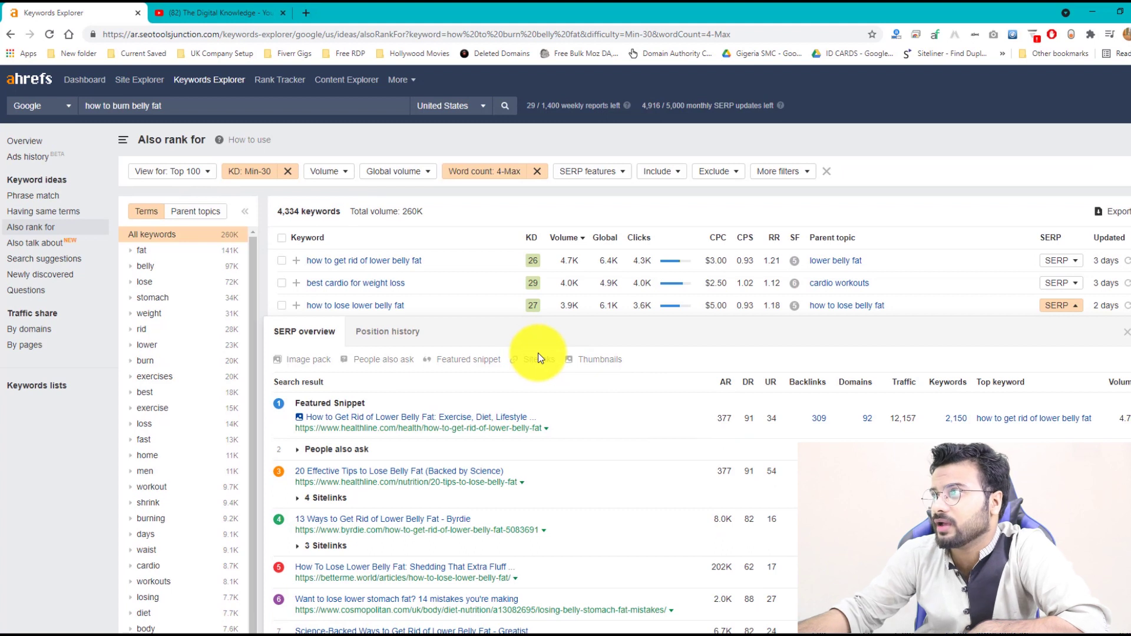
Replace the seed keyword with "drone" and run the search for its Also rank for ideas
left_click_drag(189, 106, 1, 120)
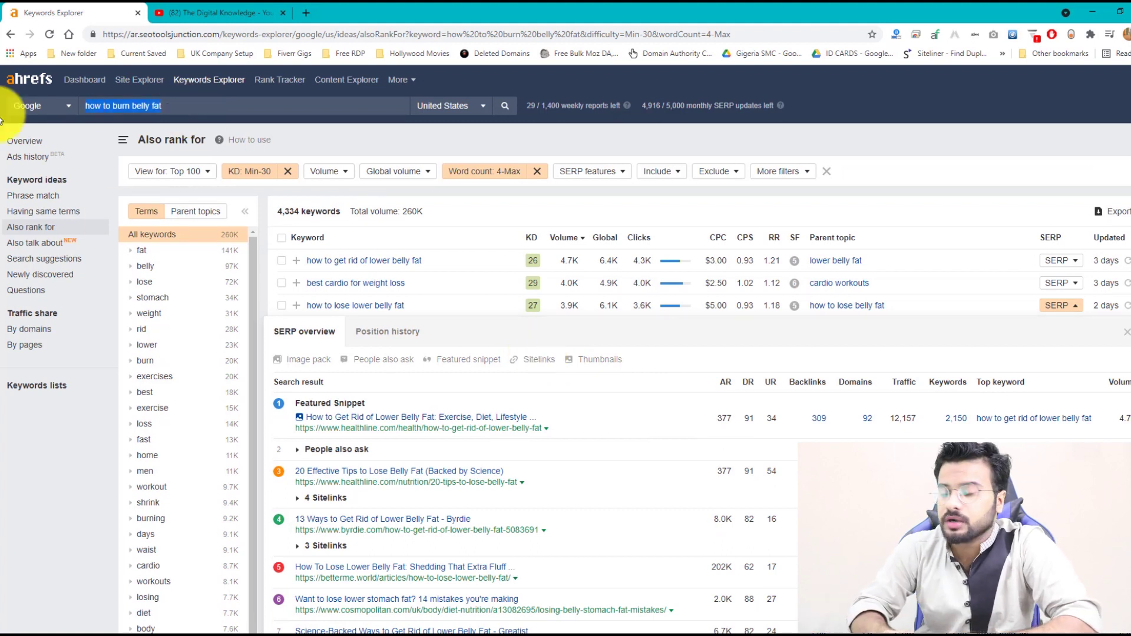
type("dron")
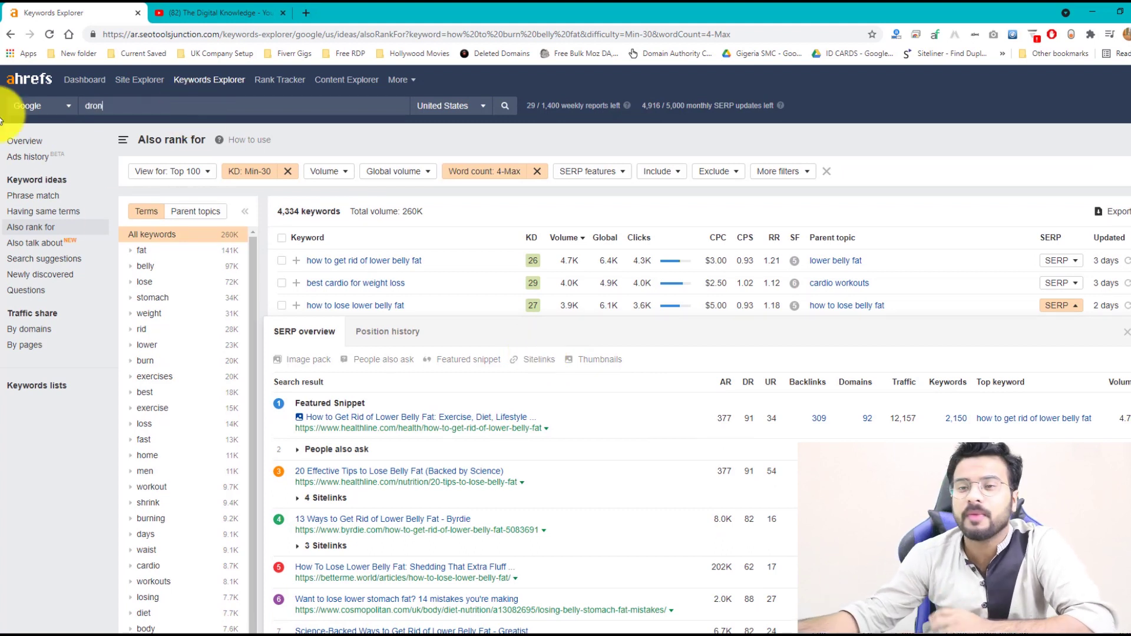
type("e")
key("Return")
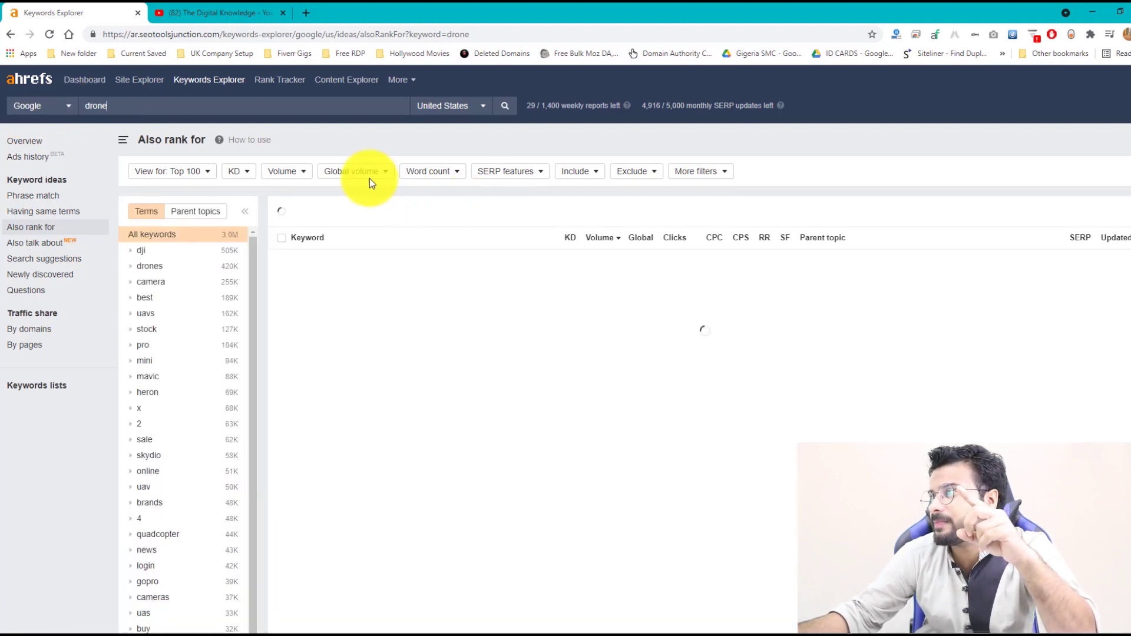
Filter the drone keyword ideas to those that include the word "best"
left_click(458, 176)
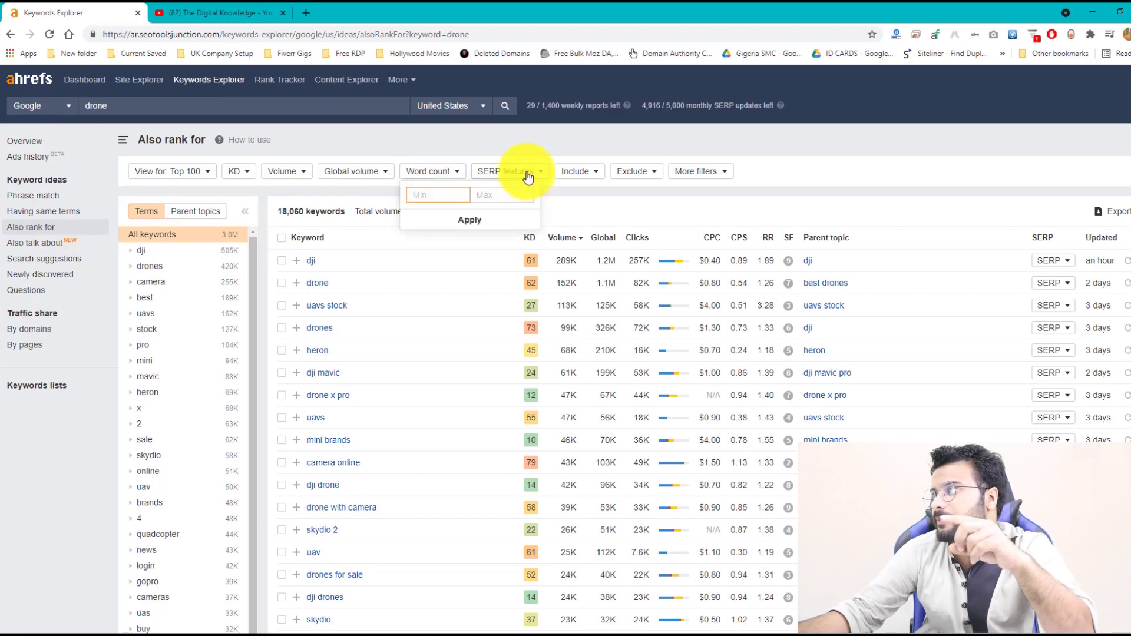
left_click(592, 170)
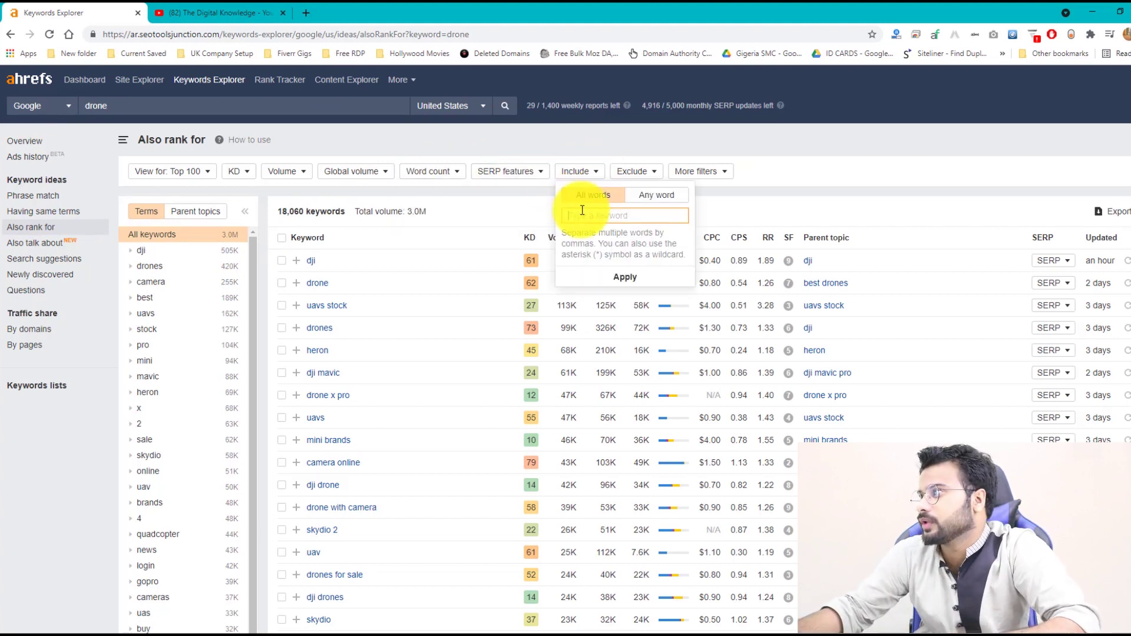
type("best")
left_click(611, 277)
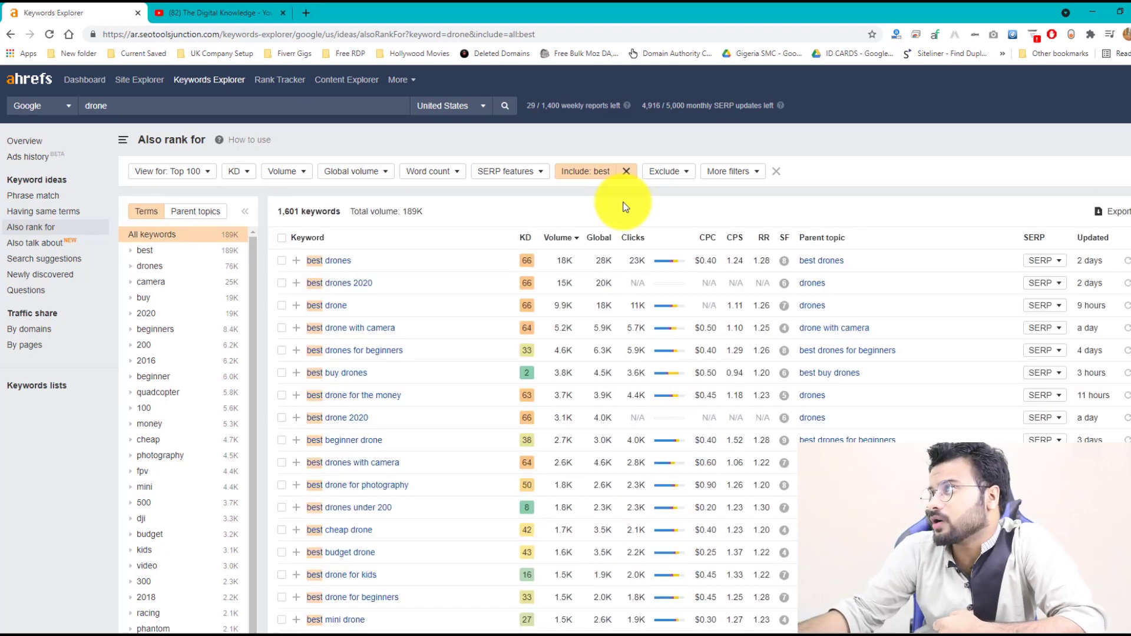
Restrict the "best" drone keyword ideas to a minimum word count of 5
left_click(436, 173)
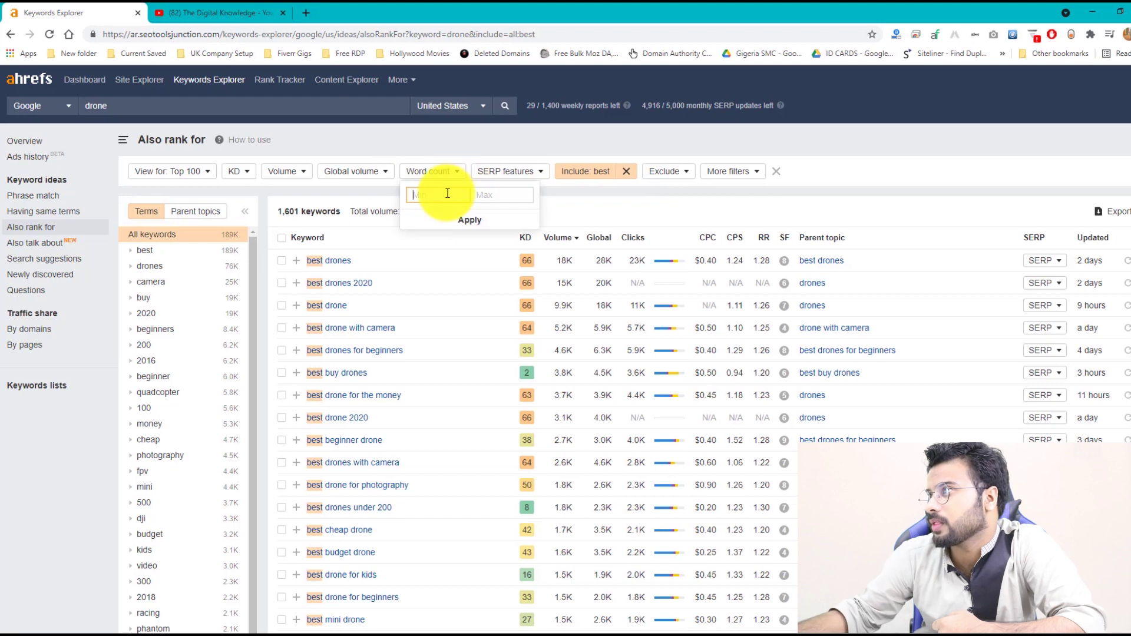
type("5")
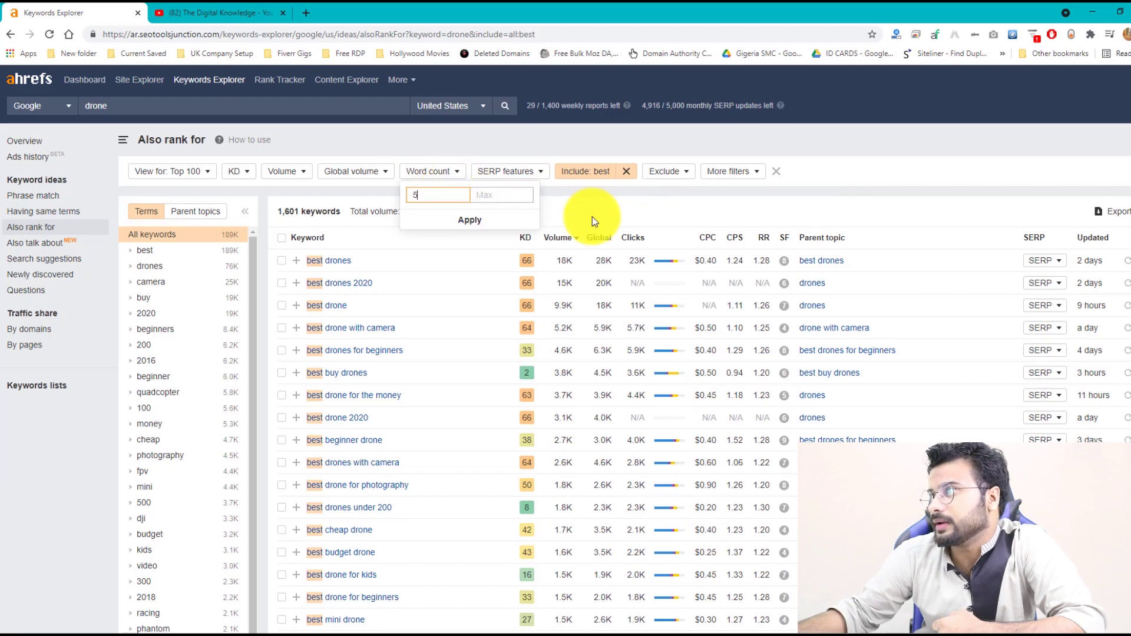
left_click(470, 220)
Limit the drone keyword ideas to a maximum keyword difficulty (KD) of 20
left_click(251, 180)
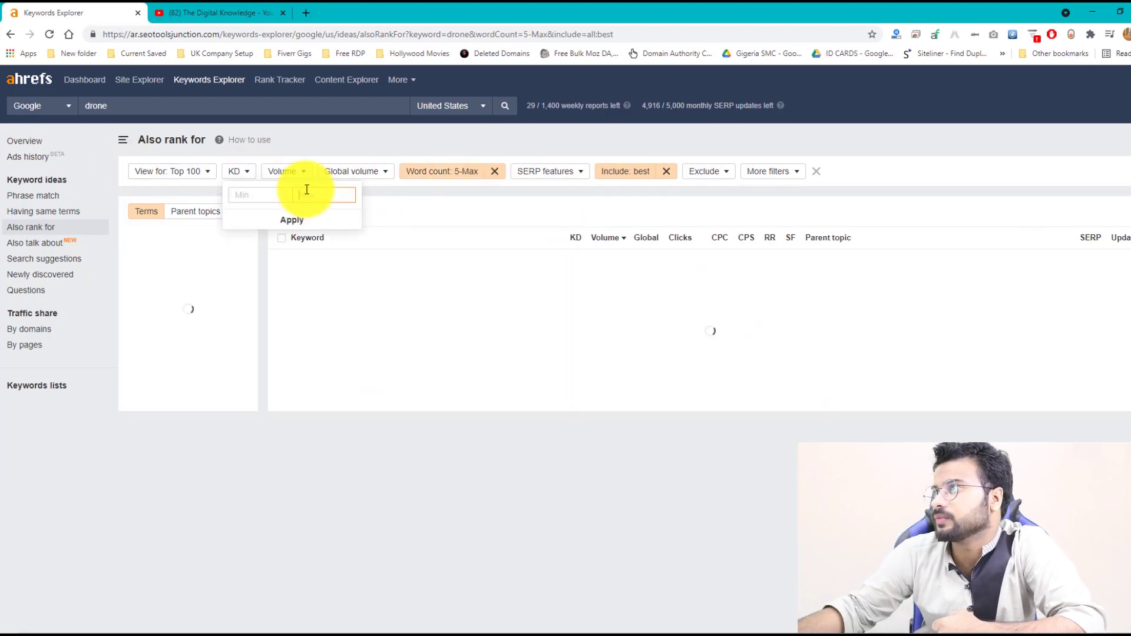
left_click(306, 194)
type("20")
left_click(292, 220)
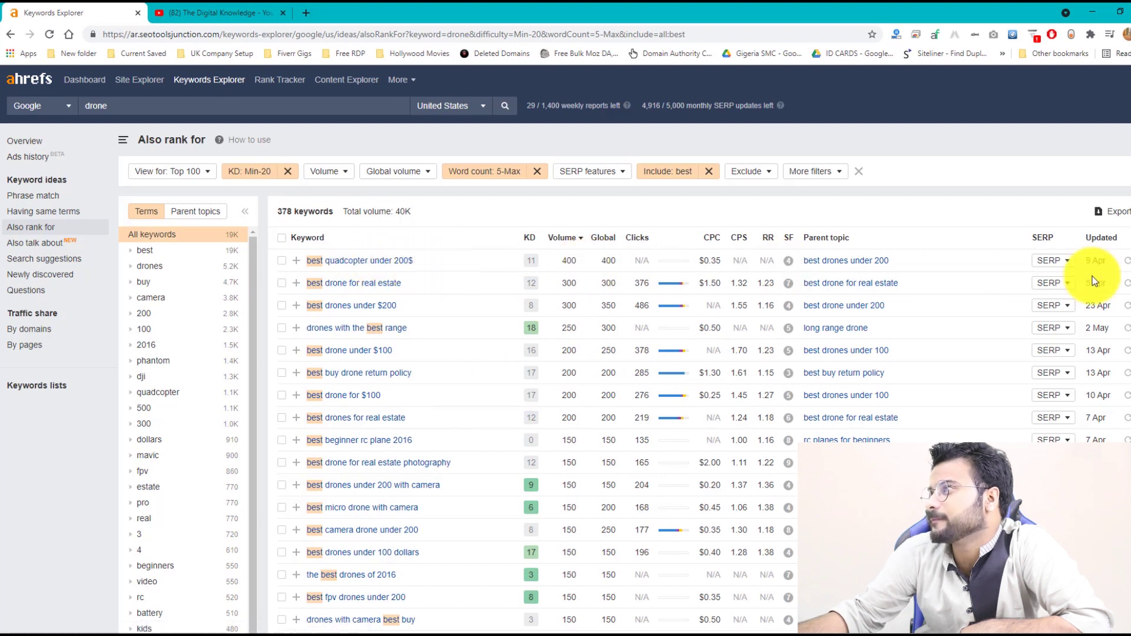
Expand the SERP overview for "best quadcopter under 200$" and examine the ranking pages' domain ratings, backlinks, referring domains and traffic
left_click(1055, 260)
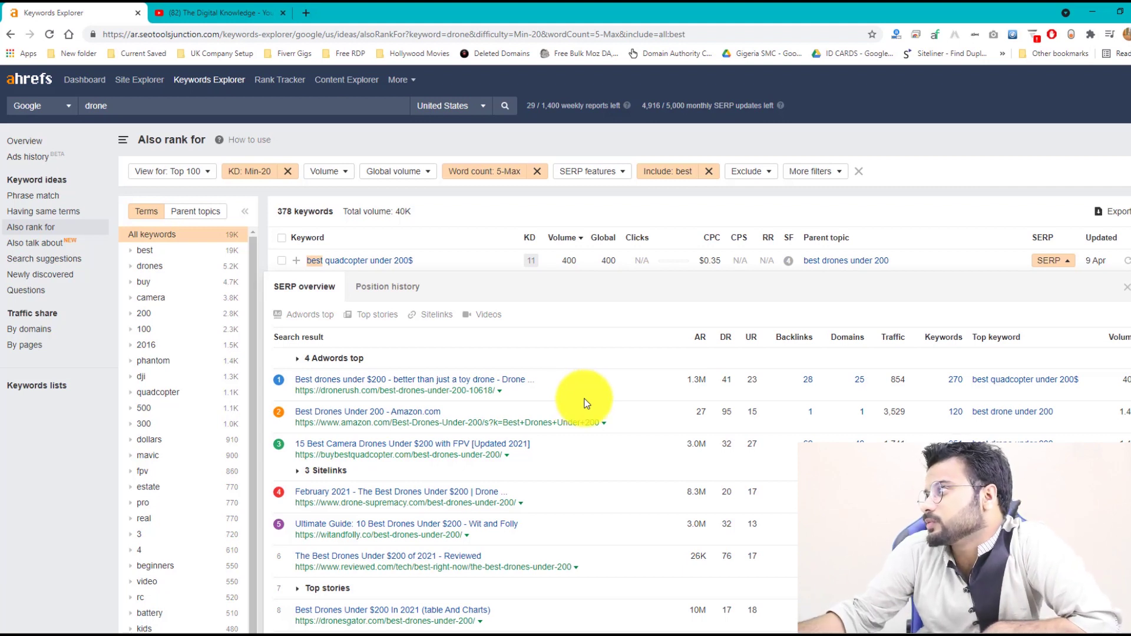
scroll(574, 398, "down", 3)
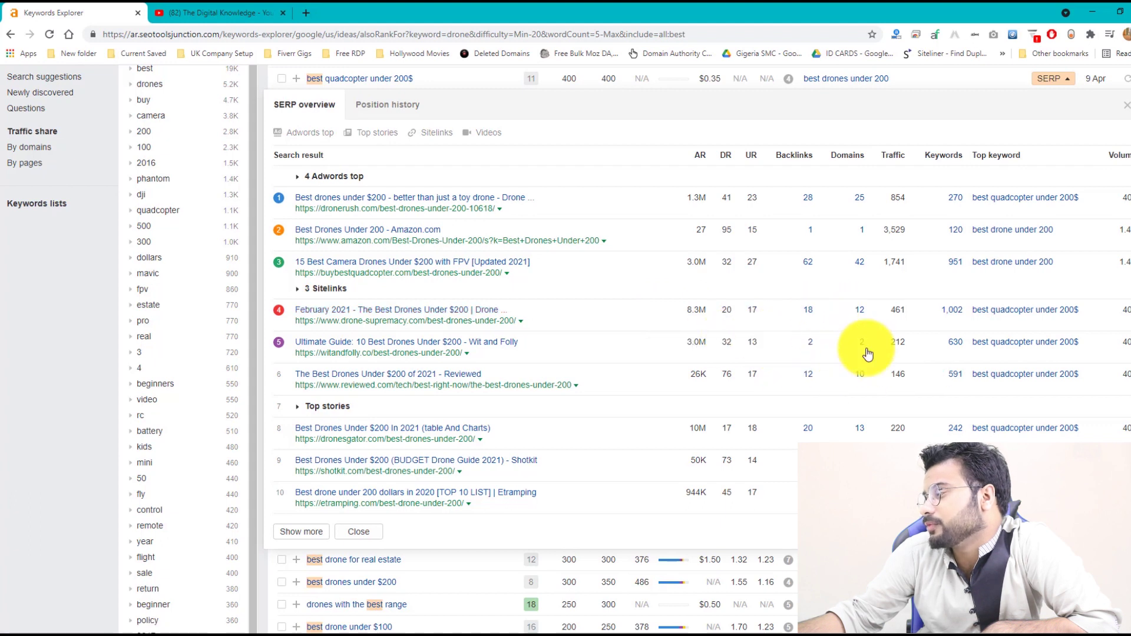
scroll(953, 330, "down", 6)
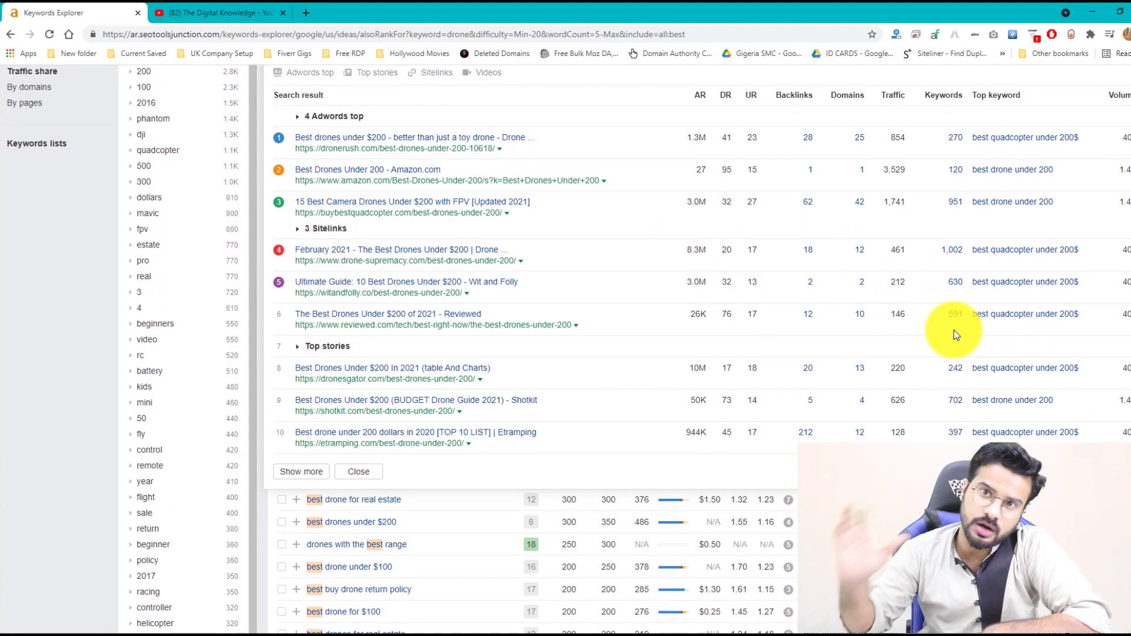
scroll(729, 297, "down", 2)
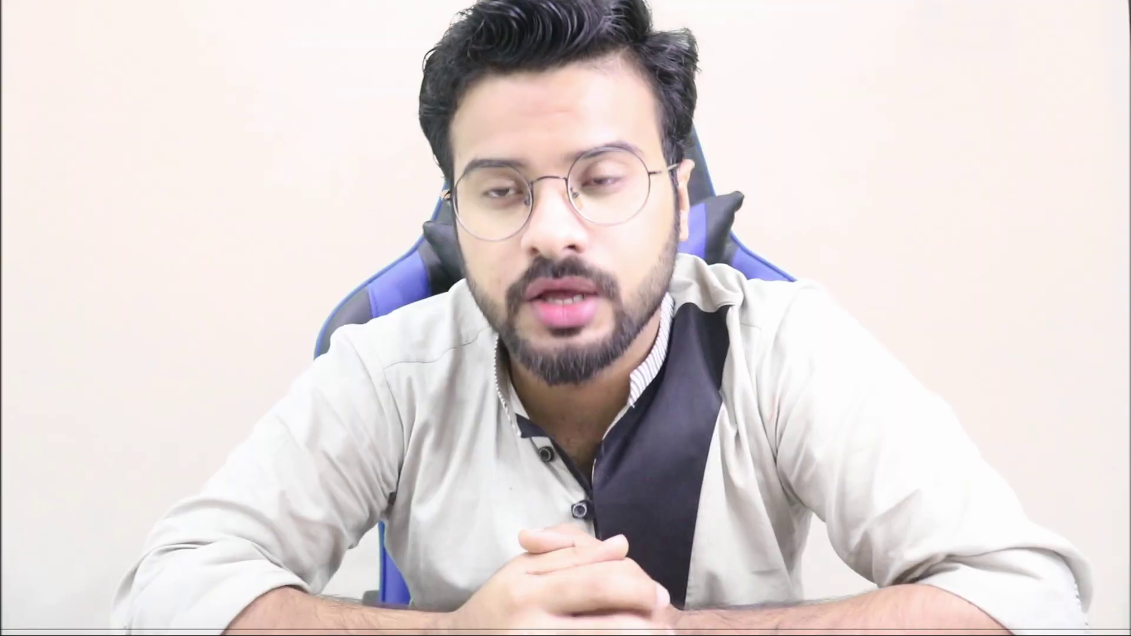